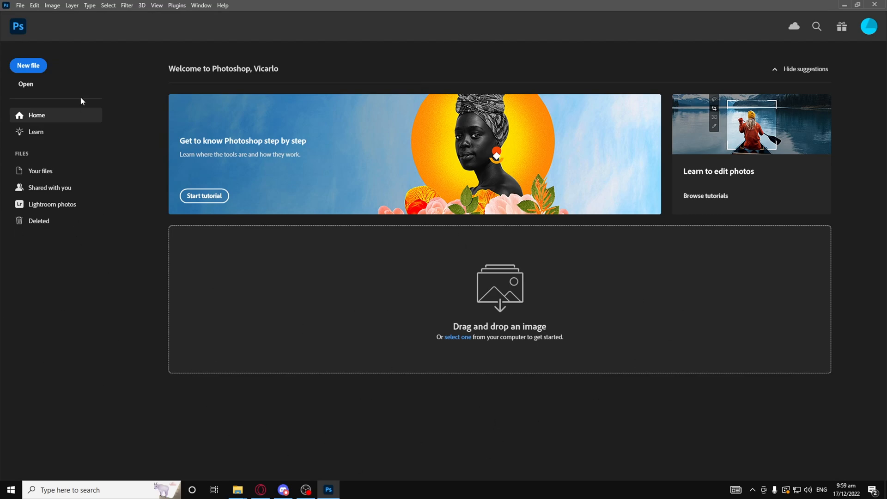
Step: Start setting up a new document
click(41, 66)
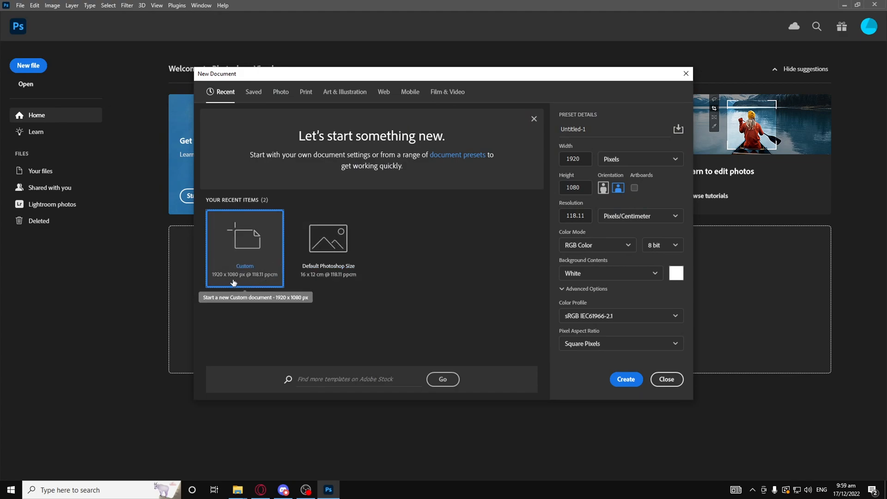
Step: Try a document size of 1280 × 720 px and a width of 2560 px
click(583, 163)
text(1)
click(482, 191)
click(574, 187)
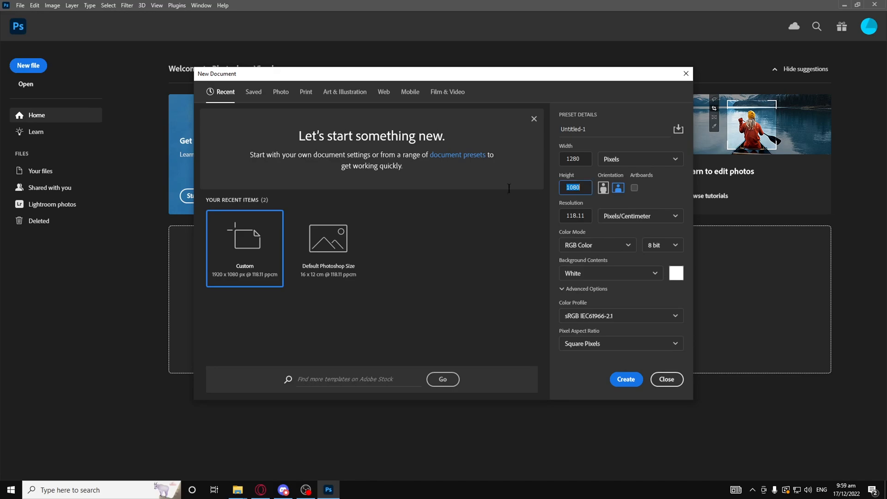
text(720)
key(shift+Tab)
text(25)
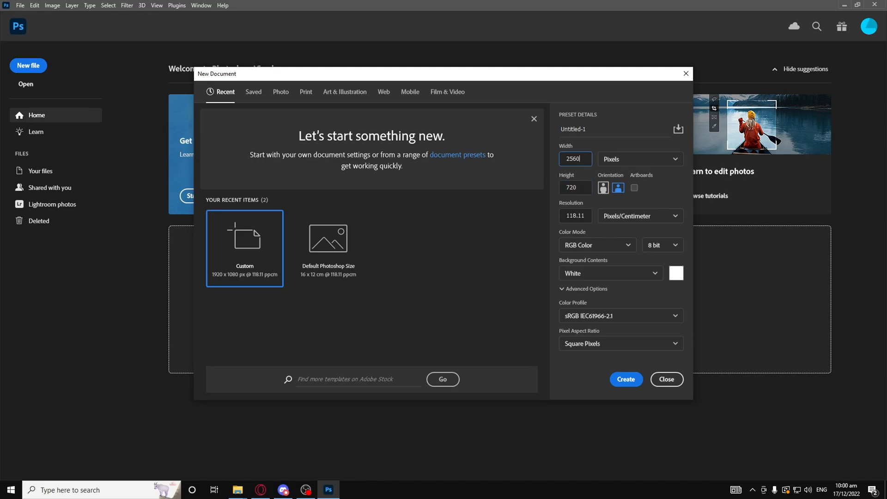
key(Tab)
text(1)
Step: Set the document size to 1920 × 1080 px and create the document
key(shift+Tab)
text(19)
click(313, 196)
double_click(583, 188)
text(1080)
click(625, 380)
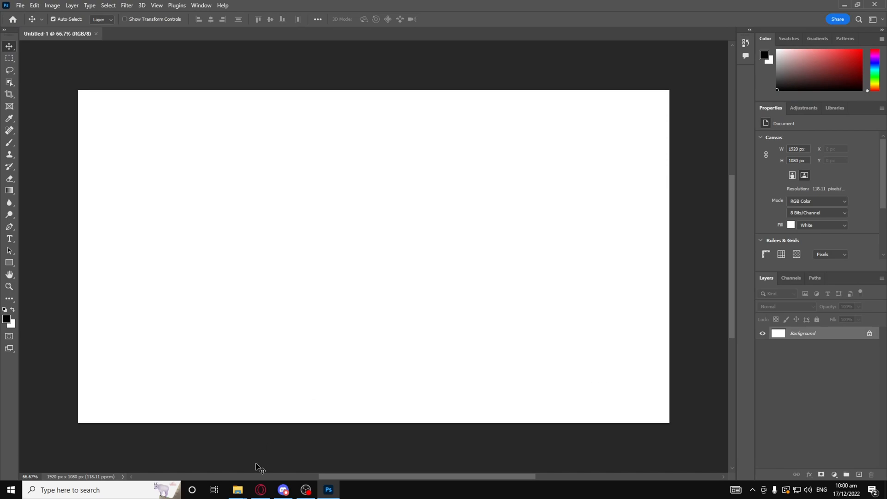
Step: Switch to File Explorer and open the ScreenShot folder on the Desktop
mouse_move(238, 490)
click(285, 451)
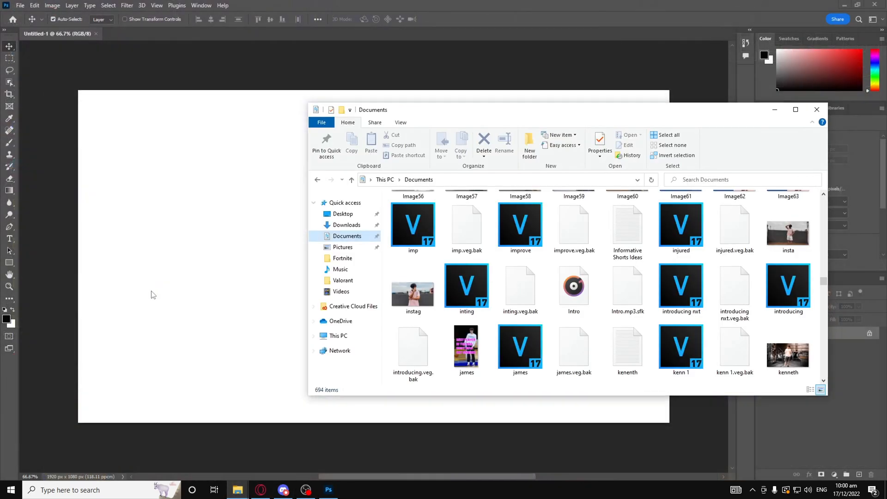
click(342, 224)
click(340, 215)
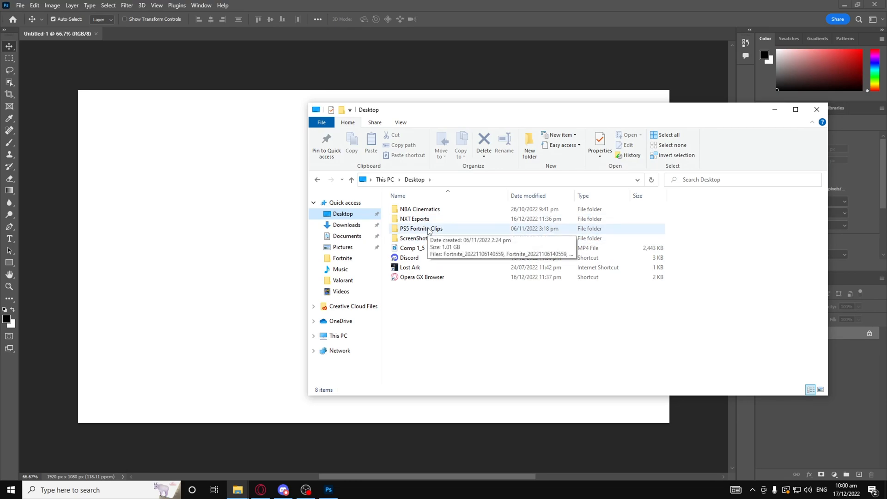
double_click(417, 238)
Step: Place Image2 from the ScreenShot folder onto the Photoshop canvas and commit the placement
drag(423, 231, 379, 296)
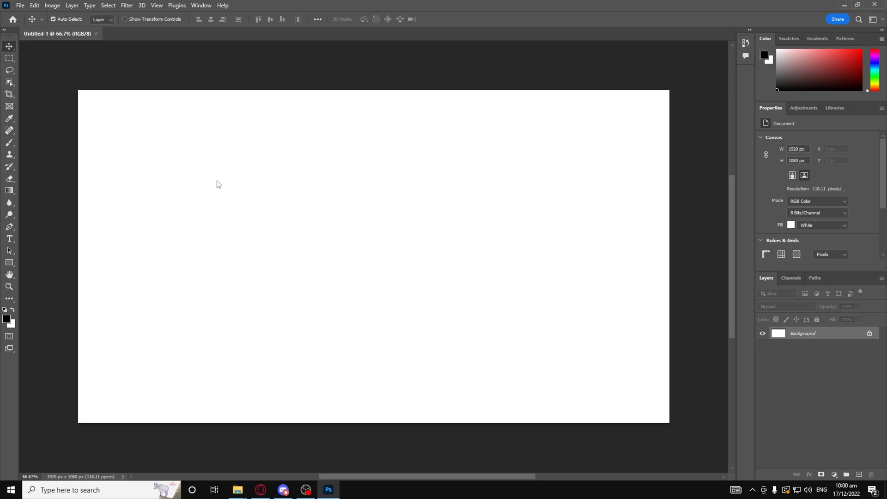
mouse_move(242, 477)
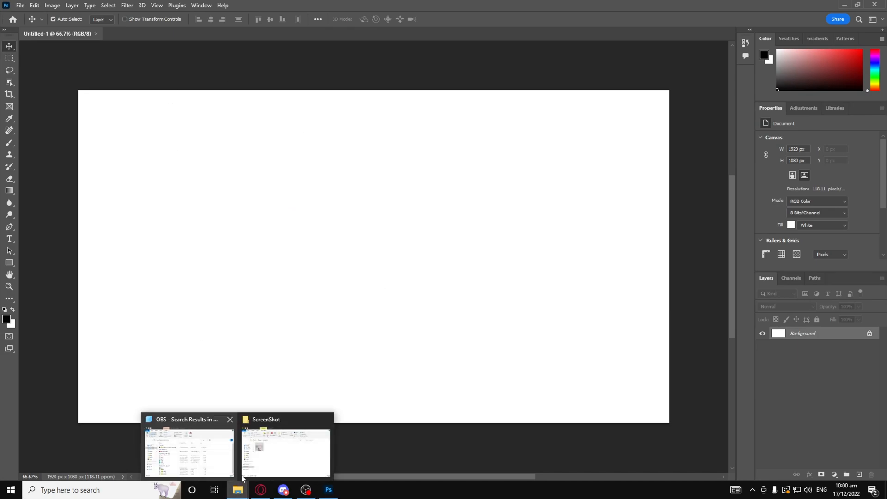
click(277, 446)
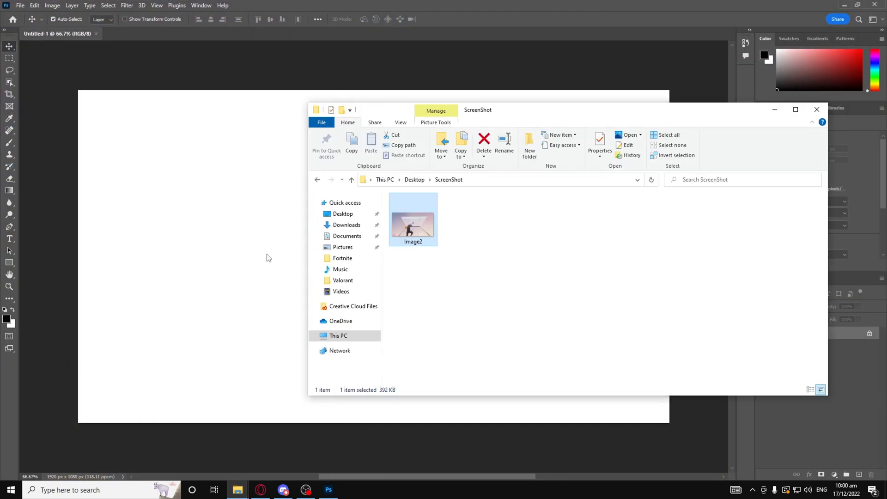
drag(268, 257, 269, 259)
click(10, 47)
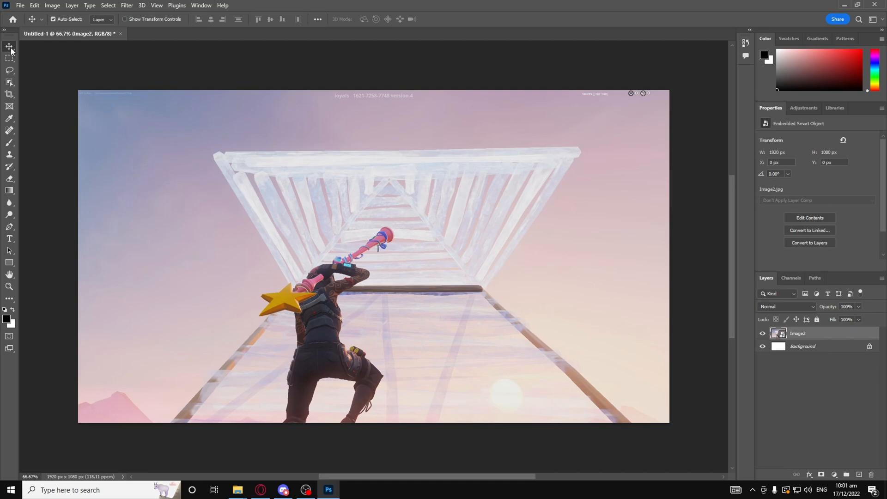
Step: Rasterize the Image2 layer
right_click(822, 338)
click(748, 254)
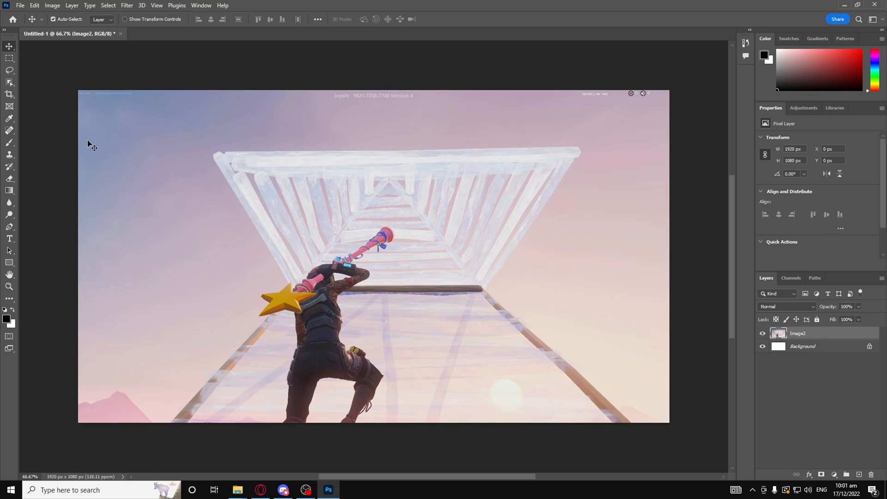
Step: Try moving the Image2 layer and raising its saturation to +50, undoing each change
drag(89, 145, 183, 180)
key(ctrl+z)
key(ctrl+u)
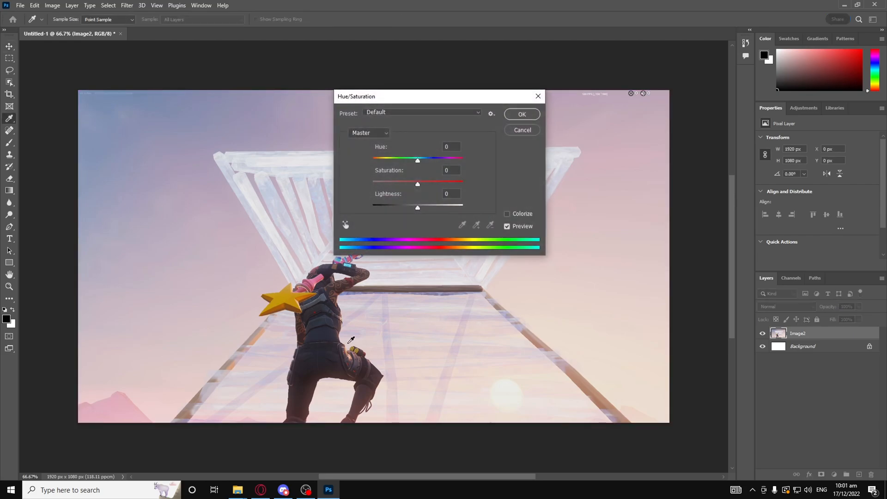
drag(417, 185, 440, 187)
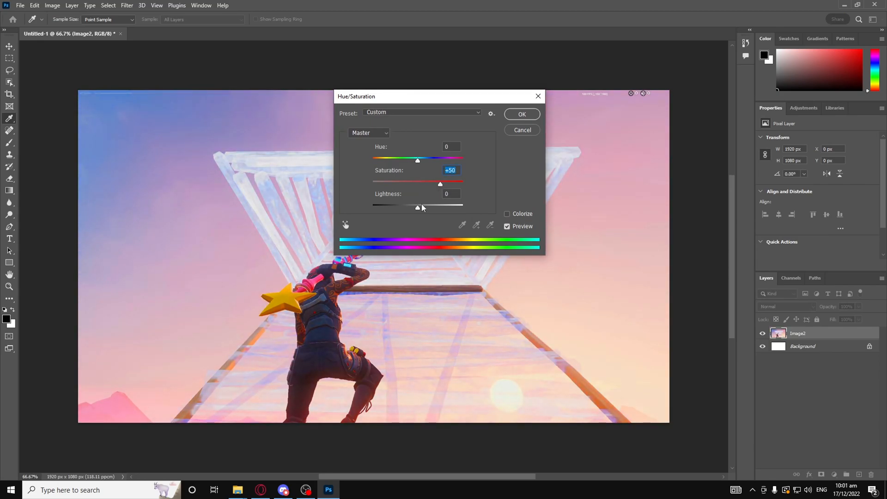
click(522, 115)
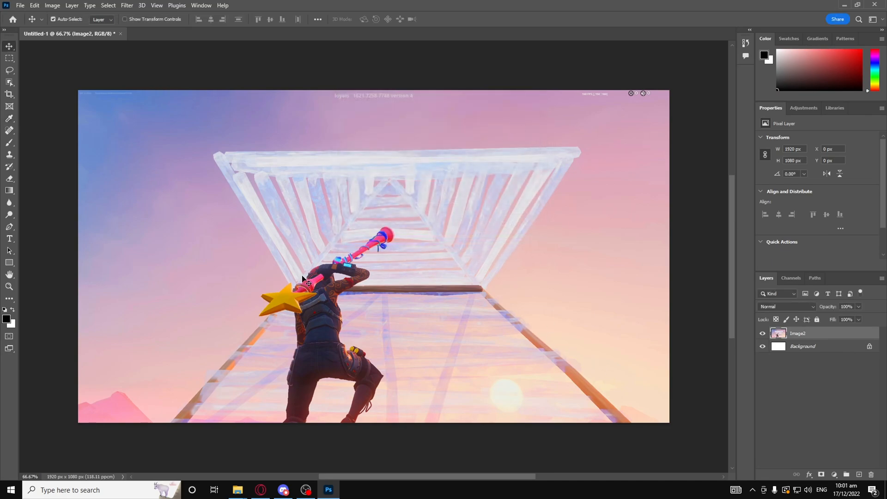
key(ctrl+z)
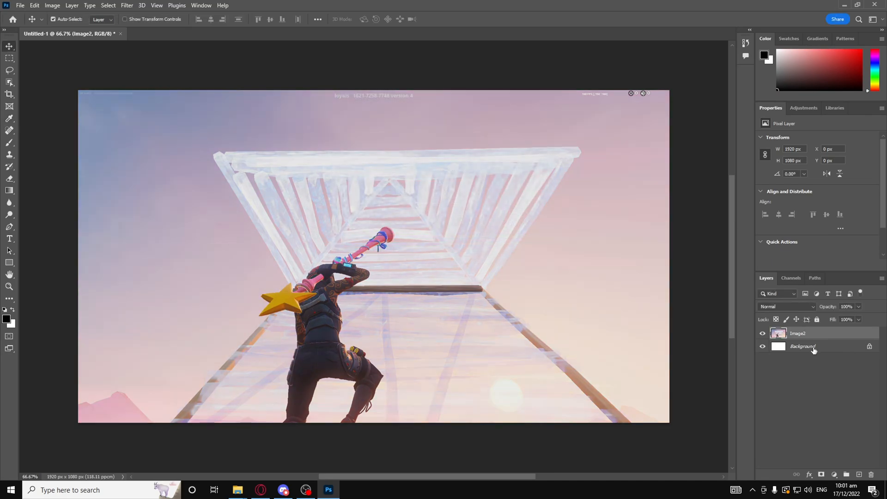
Step: Duplicate the Image2 layer and hide the original
key(j)
key(ctrl+j)
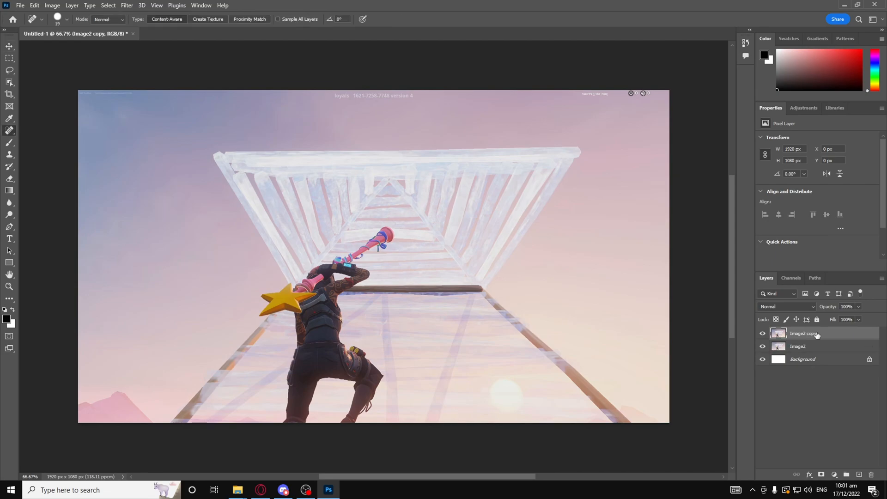
click(762, 346)
Step: Apply Hue/Saturation to the duplicated image layer with a saturation of +50
key(ctrl+u)
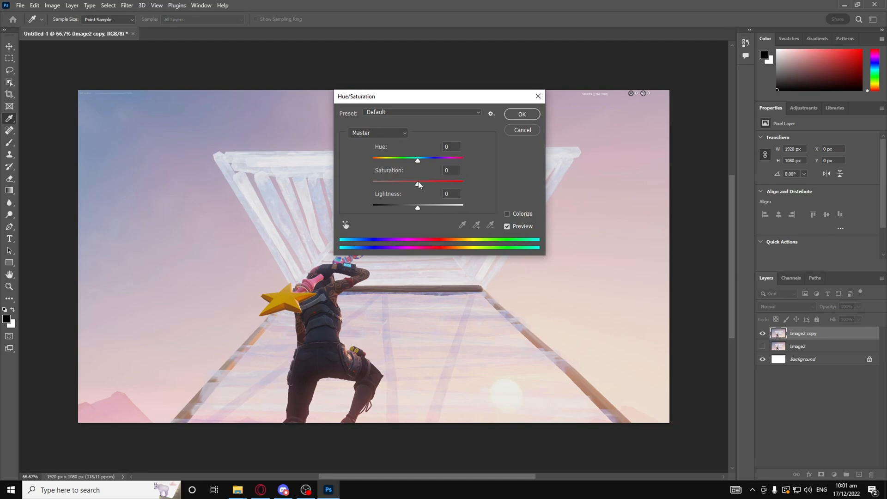
click(436, 184)
drag(437, 187, 444, 187)
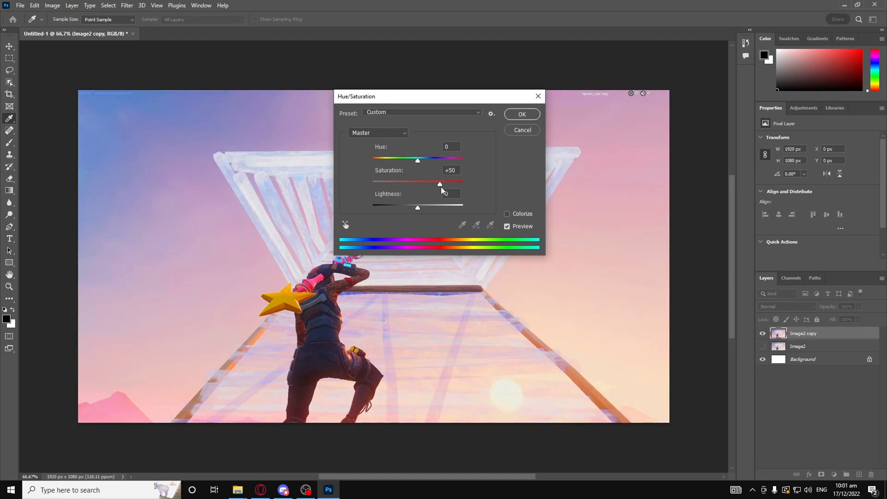
click(526, 115)
Step: Compare the saturated copy with the original by toggling layer visibility, leaving only the copy shown above the background
click(762, 345)
click(762, 334)
click(762, 334)
click(763, 334)
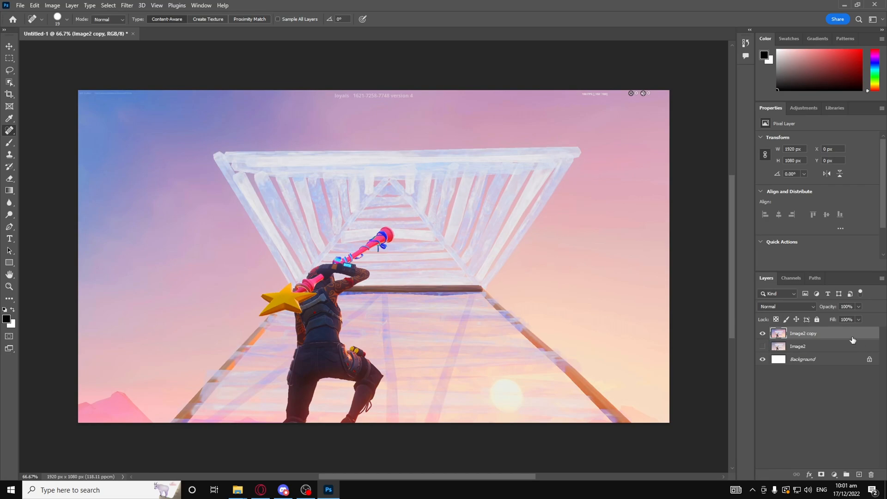
Step: Apply a Radial Blur to the Image2 copy layer with amount 10, the Zoom method and Best quality
click(127, 5)
mouse_move(142, 125)
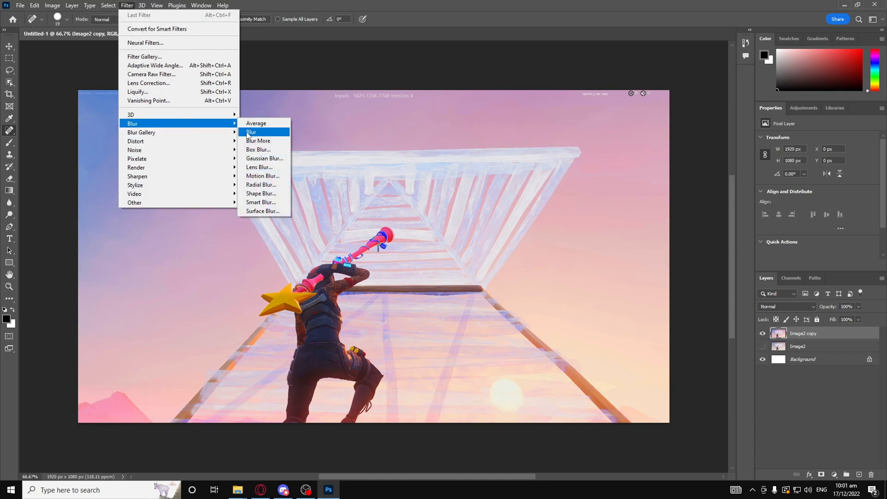
click(261, 185)
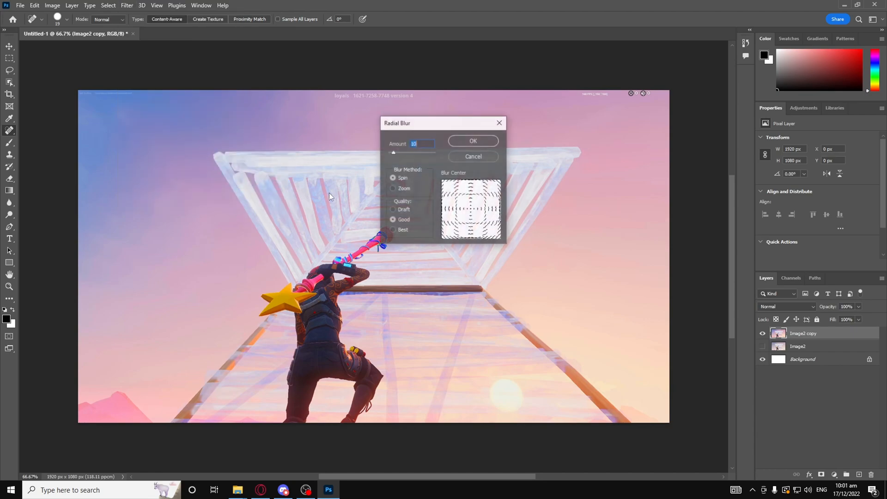
click(393, 189)
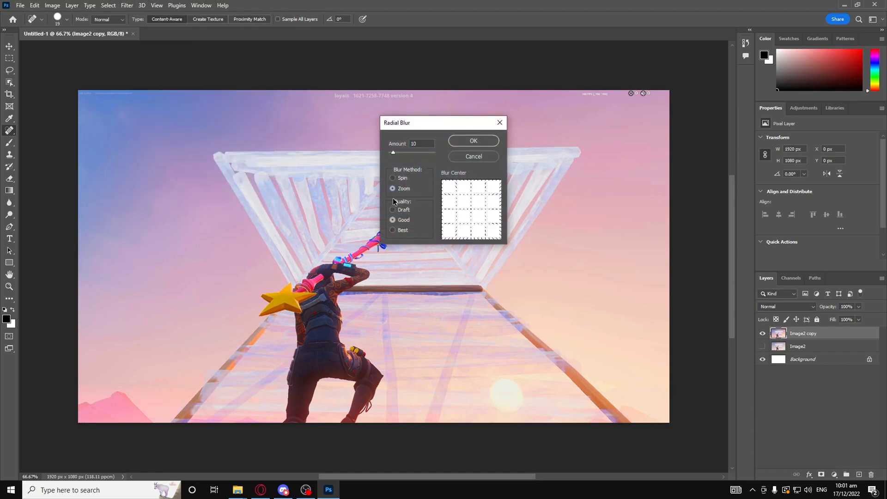
click(397, 226)
click(457, 143)
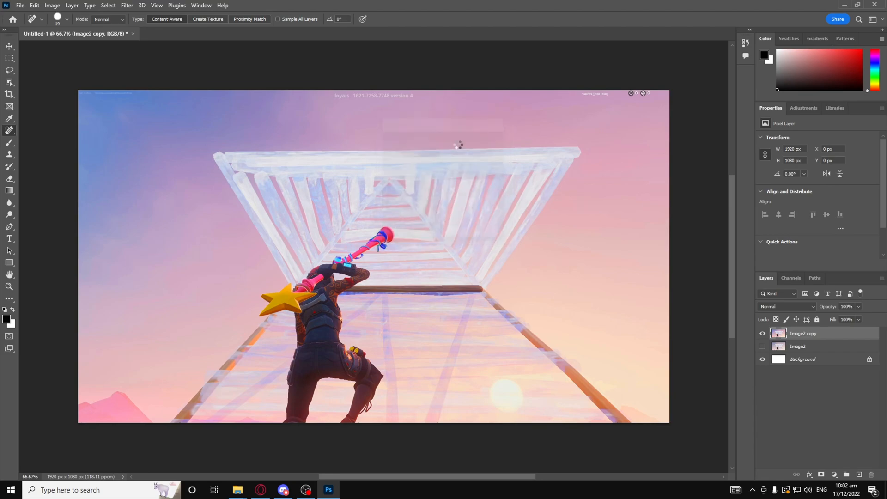
click(9, 57)
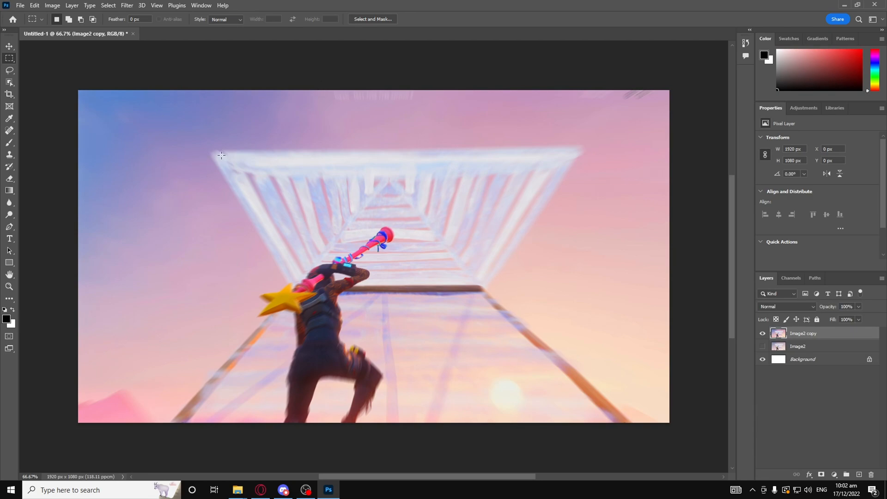
click(7, 48)
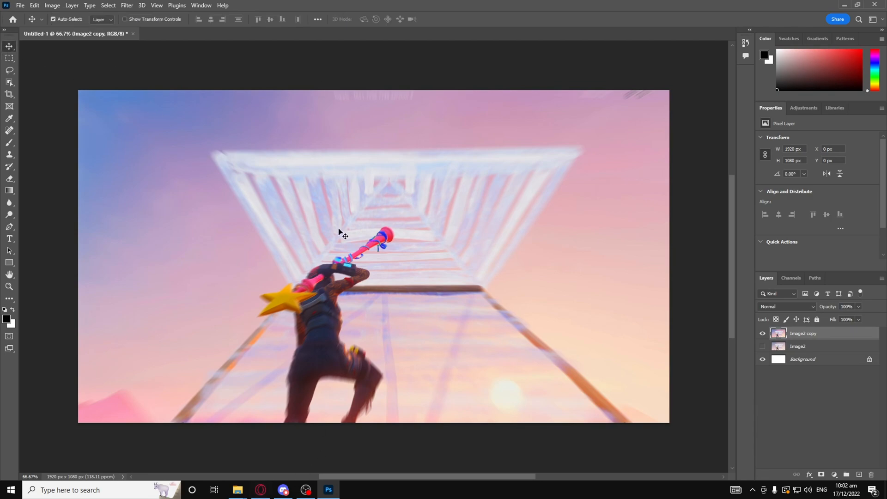
Step: Switch to the Opera browser and search Google Images for "heart emoji"
click(261, 489)
click(384, 7)
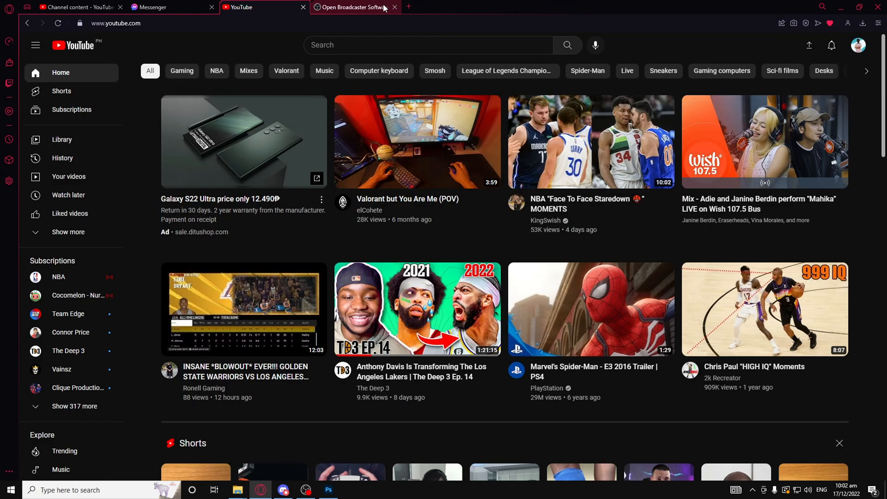
click(374, 19)
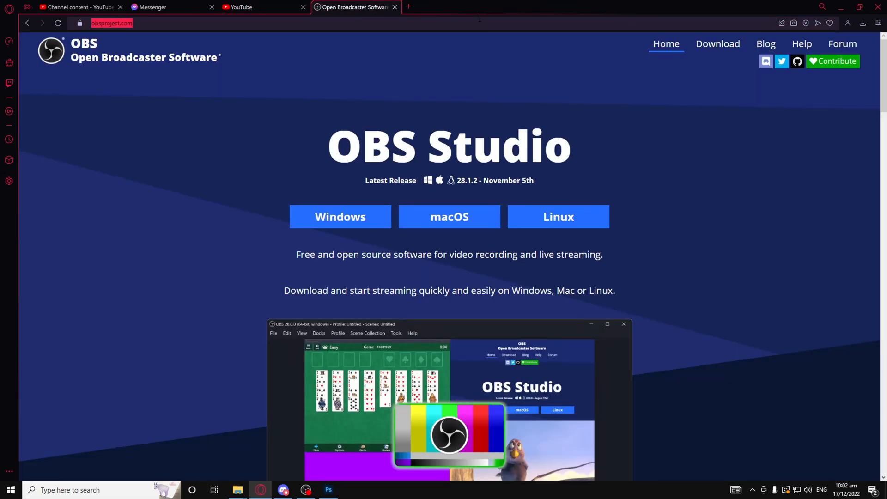
text(emo)
key(BackSpace)
key(BackSpace)
key(BackSpace)
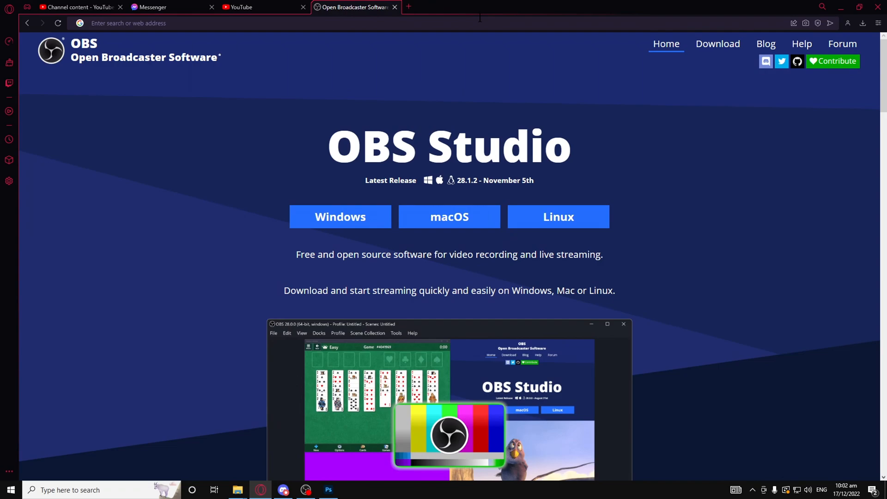
text(heart emoji)
key(Return)
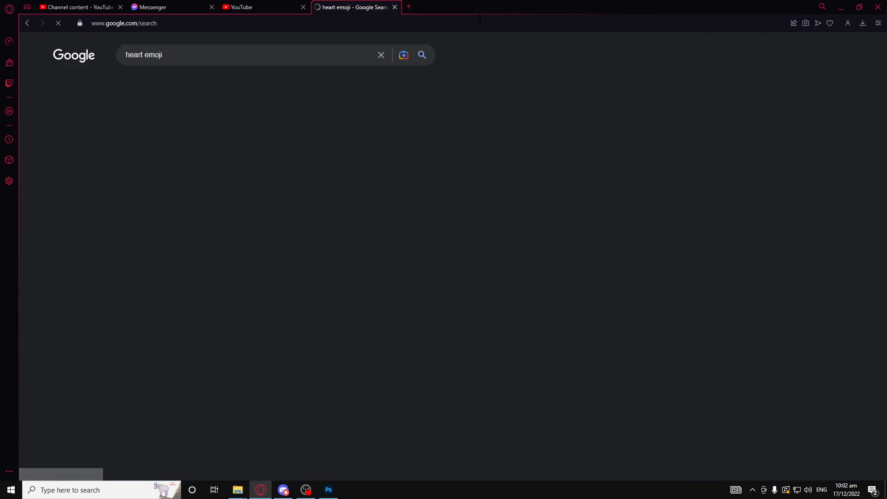
drag(169, 83, 173, 83)
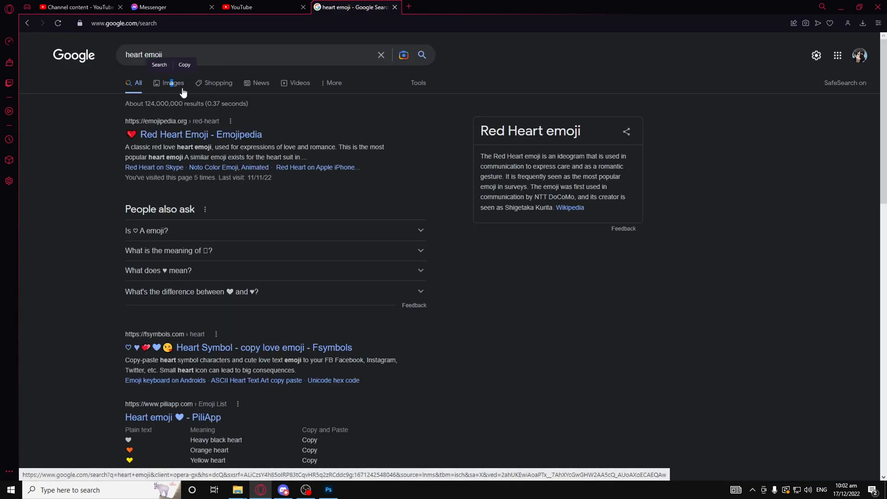
click(182, 88)
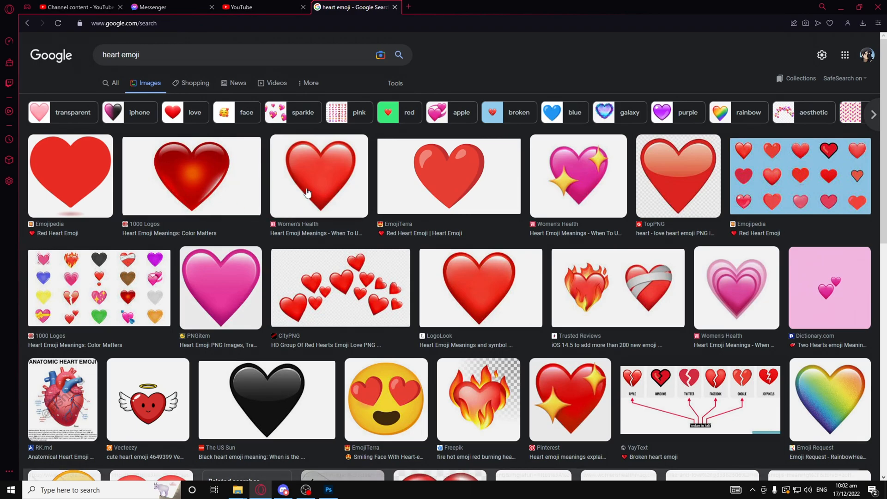
Step: Open the LogoLook red heart from the image results and copy the image
click(279, 215)
click(229, 319)
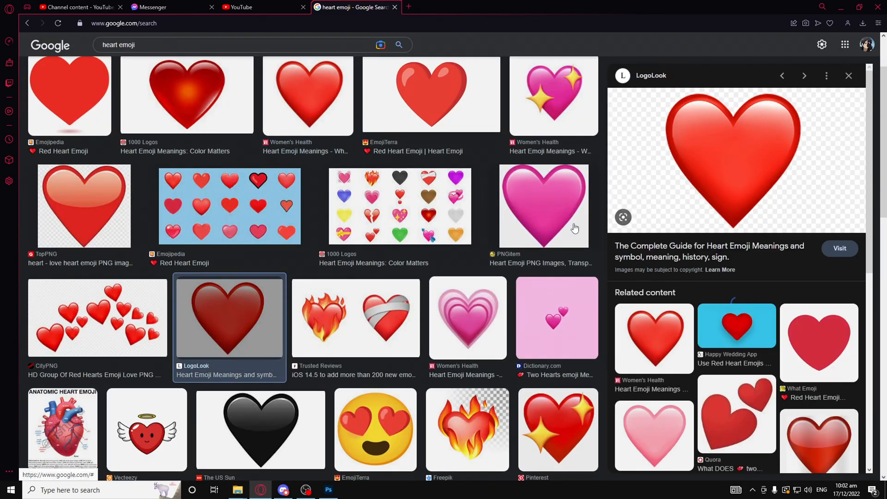
right_click(767, 177)
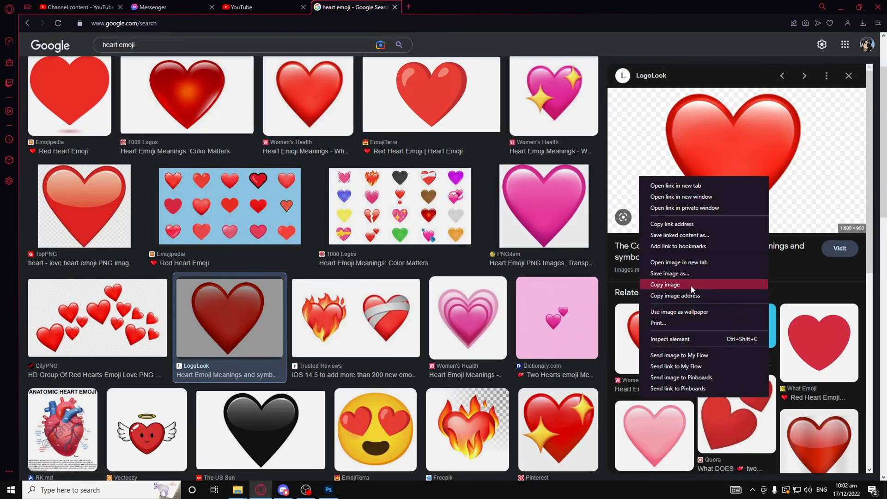
click(725, 284)
right_click(710, 189)
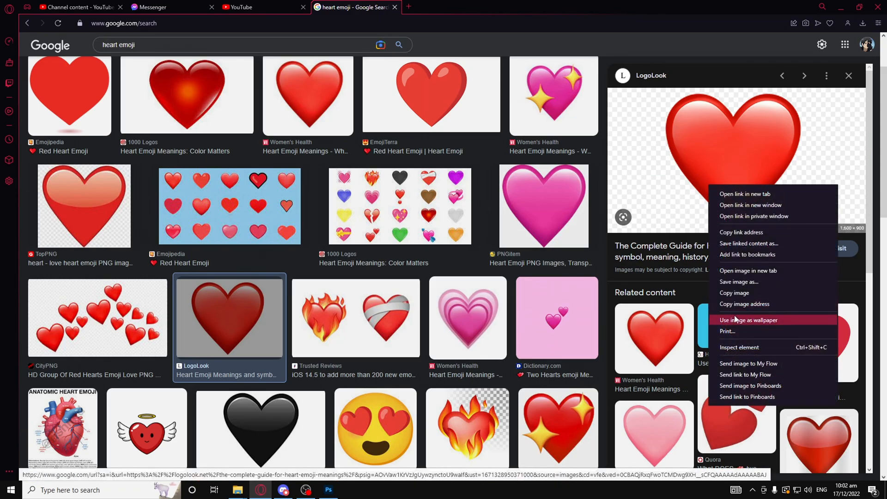
click(725, 292)
right_click(732, 192)
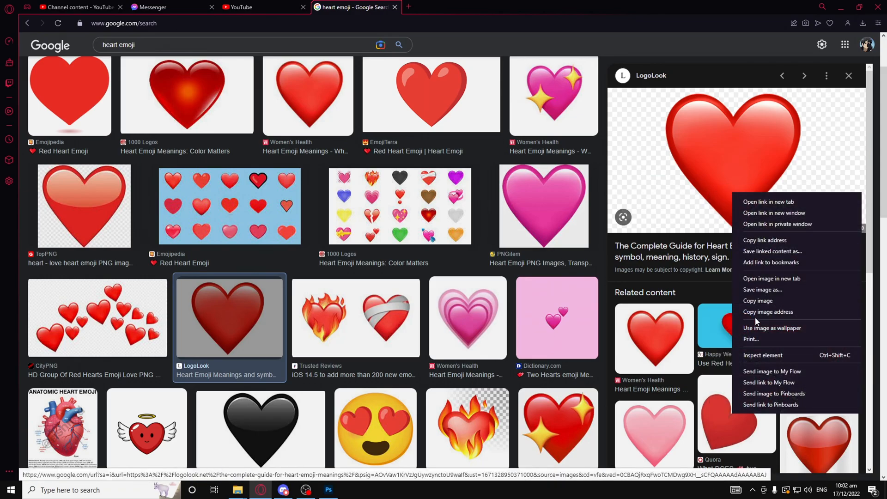
click(689, 266)
right_click(712, 173)
click(739, 281)
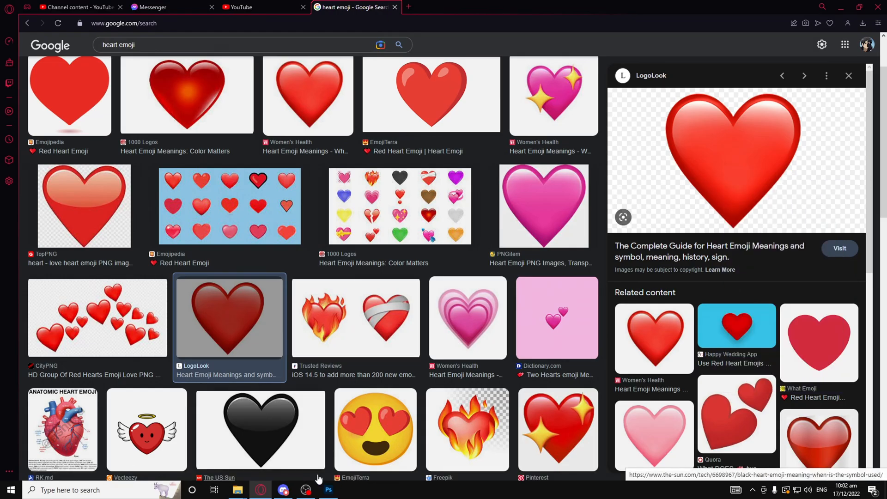
Step: Switch to Photoshop, paste the heart image into the document and move it toward the canvas's upper-left corner
key(alt+Tab)
drag(368, 309, 247, 177)
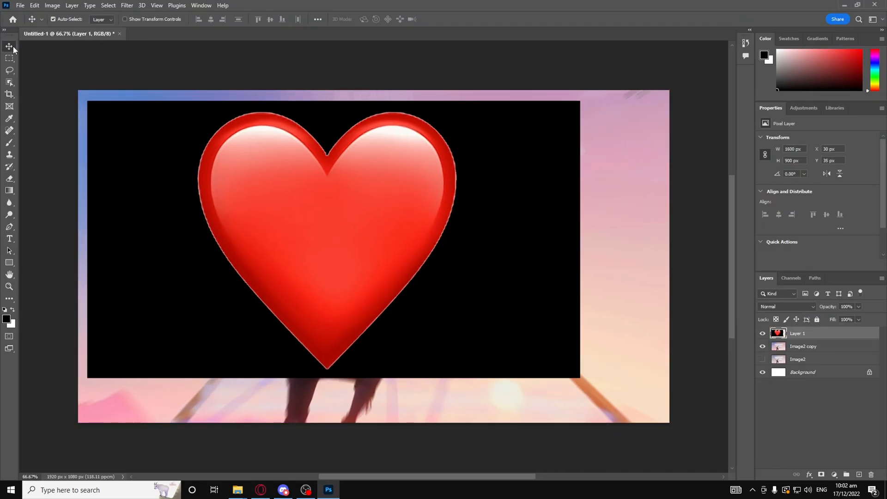
click(64, 62)
click(313, 193)
drag(580, 379, 573, 373)
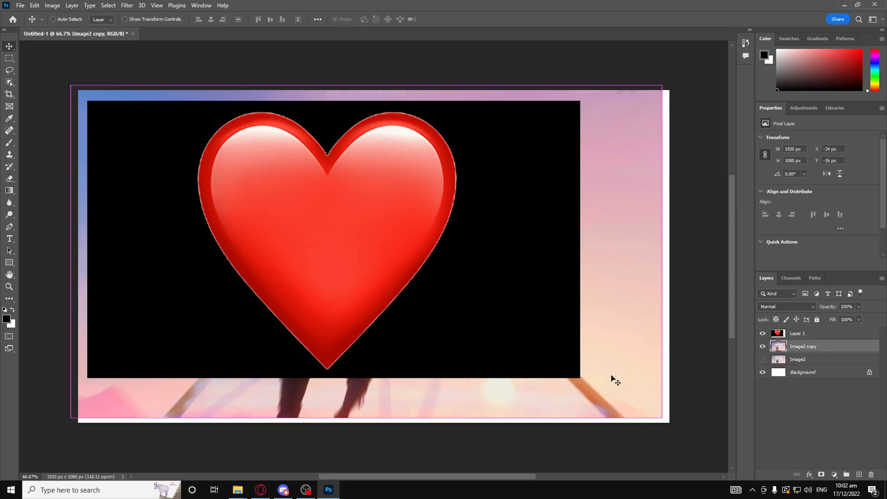
key(ctrl+z)
Step: Remove the background from the pasted heart on Layer 1
right_click(816, 339)
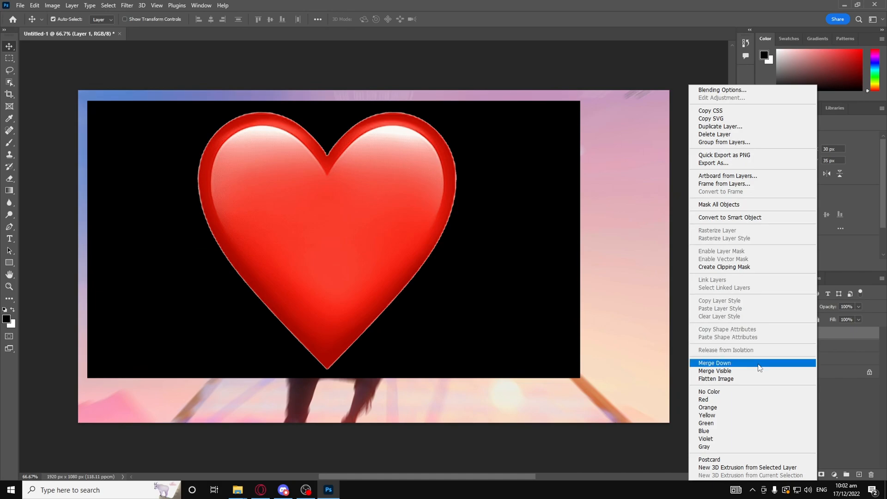
click(835, 330)
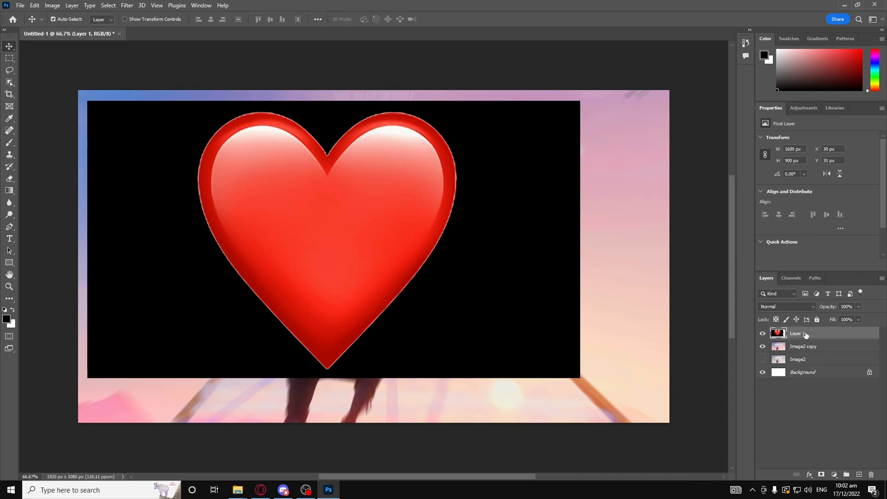
right_click(806, 335)
click(831, 327)
scroll(799, 231, down, 2)
scroll(794, 248, down, 1)
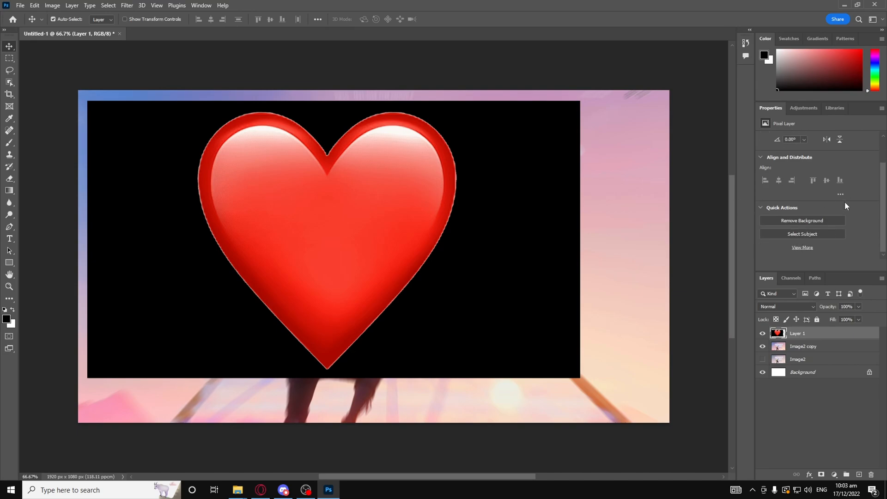
click(802, 220)
Step: Scale the heart to about 51% with Free Transform and move it to the upper-left area of the image
drag(309, 232, 290, 244)
drag(552, 392, 459, 354)
drag(231, 234, 487, 327)
drag(421, 278, 405, 233)
ctrl+right_click(365, 210)
click(350, 196)
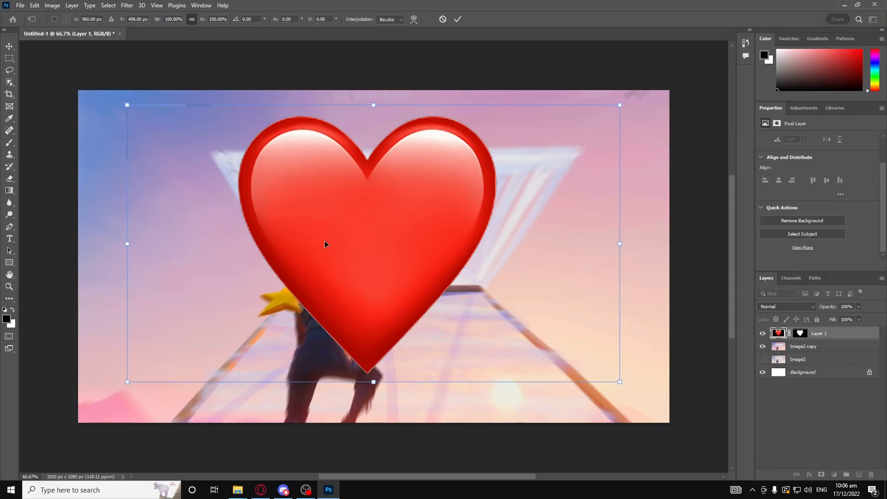
drag(324, 241, 313, 248)
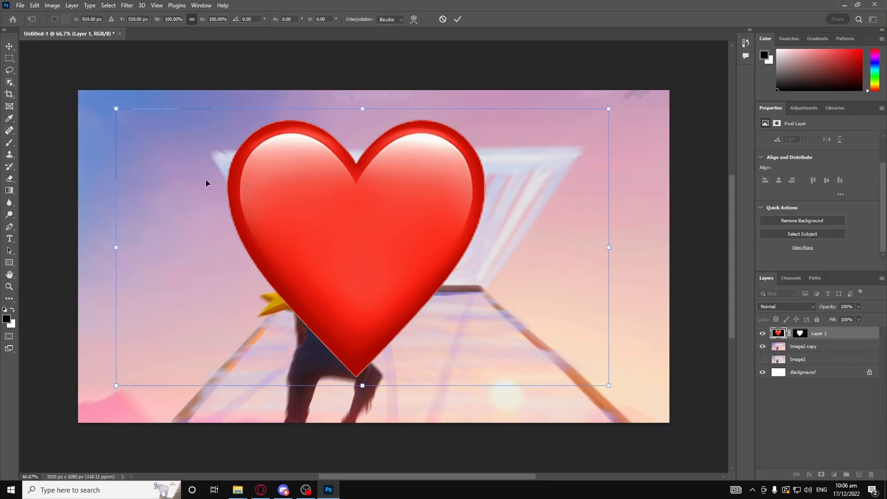
drag(116, 109, 351, 252)
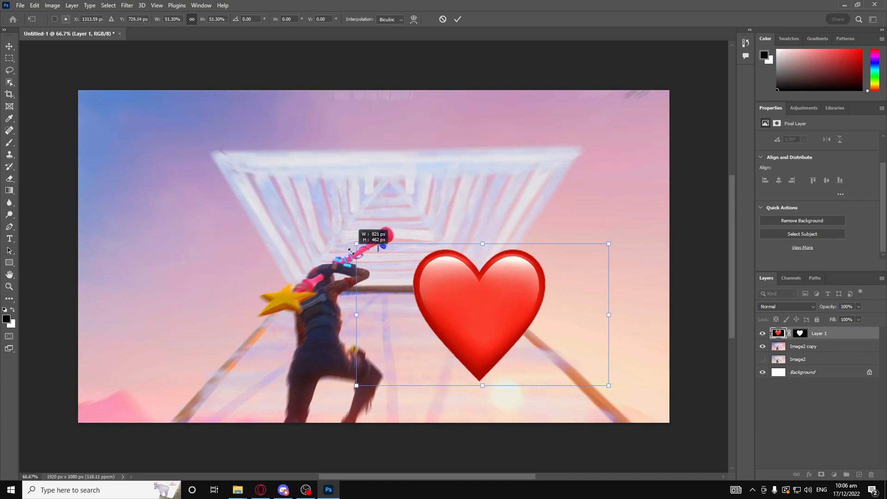
drag(416, 289, 165, 182)
mouse_move(213, 195)
mouse_down()
mouse_move(208, 169)
mouse_move(165, 148)
mouse_move(224, 197)
mouse_up()
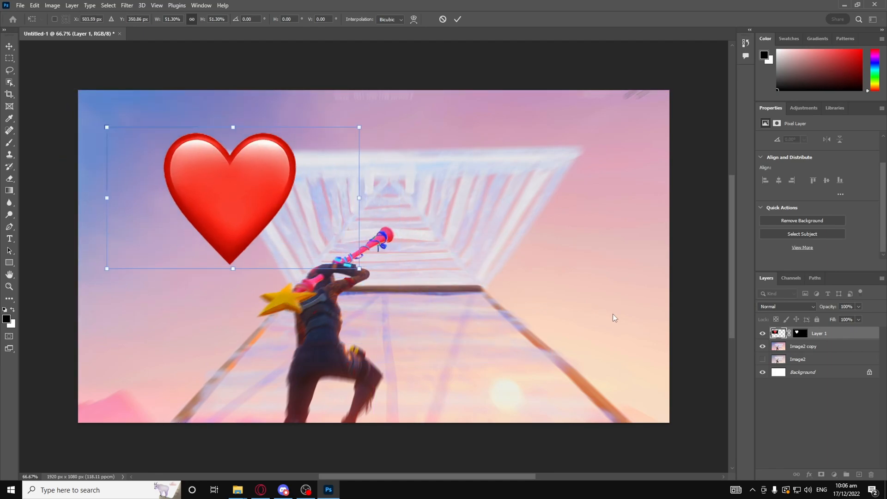
Step: Scale the heart down to about 47.5%, rotate it to about -19.75° and apply the transform near the upper-left corner
drag(359, 268, 322, 248)
drag(171, 158, 200, 181)
drag(213, 247, 256, 233)
drag(307, 185, 320, 191)
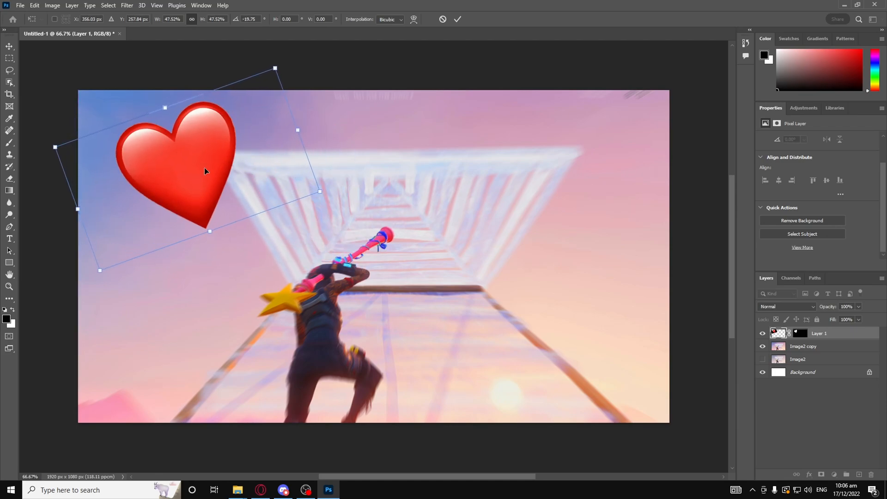
drag(204, 167, 221, 167)
key(Return)
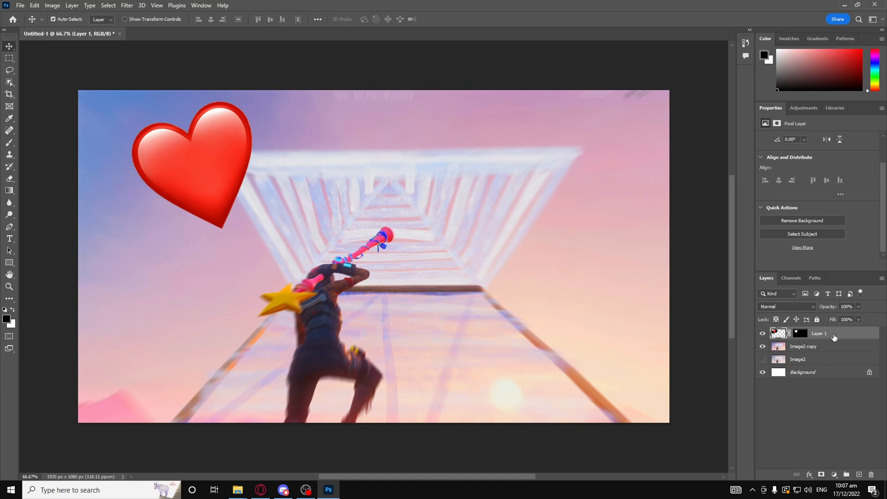
Step: Add an Outer Glow layer style to the heart on Layer 1 with a size of about 101 px
right_click(845, 344)
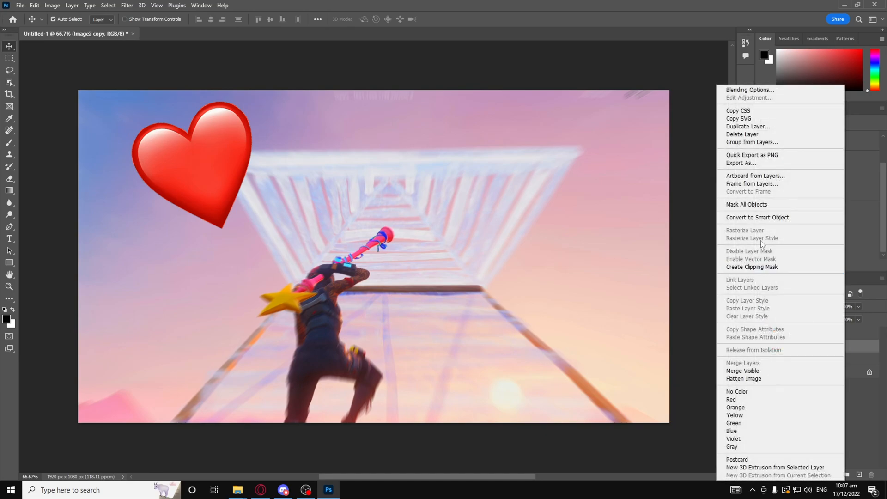
click(860, 351)
right_click(831, 336)
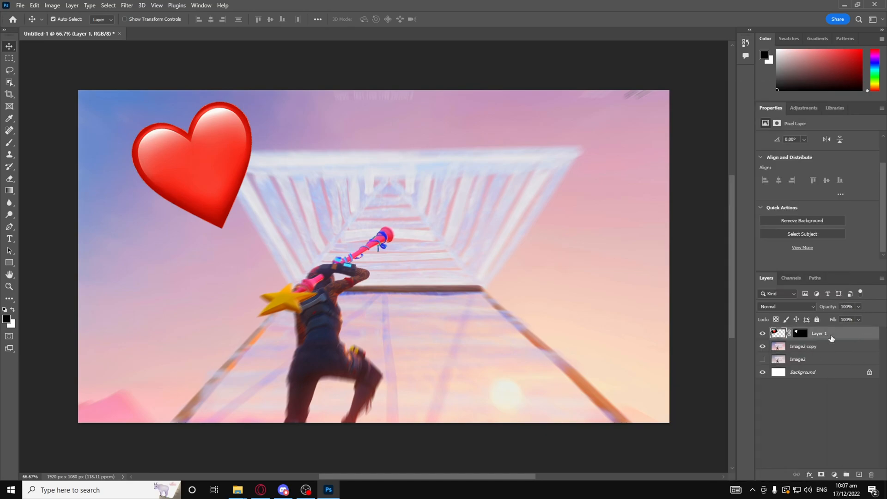
click(839, 334)
double_click(841, 337)
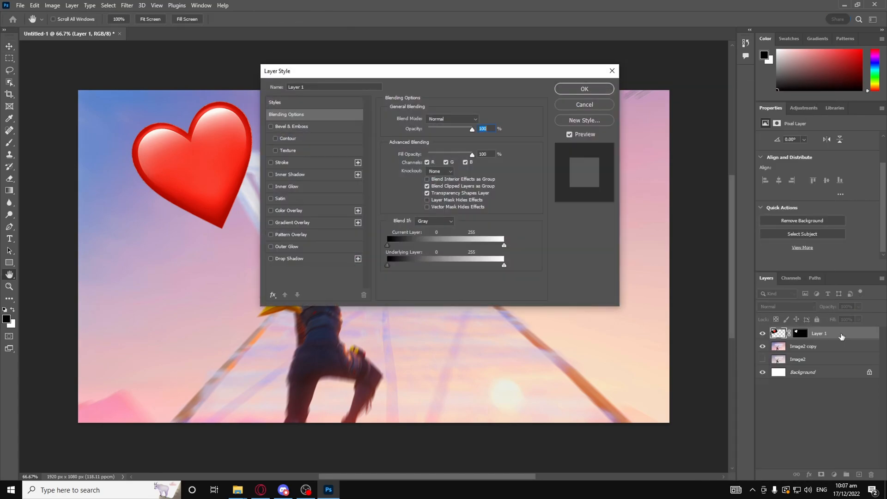
click(271, 246)
click(310, 249)
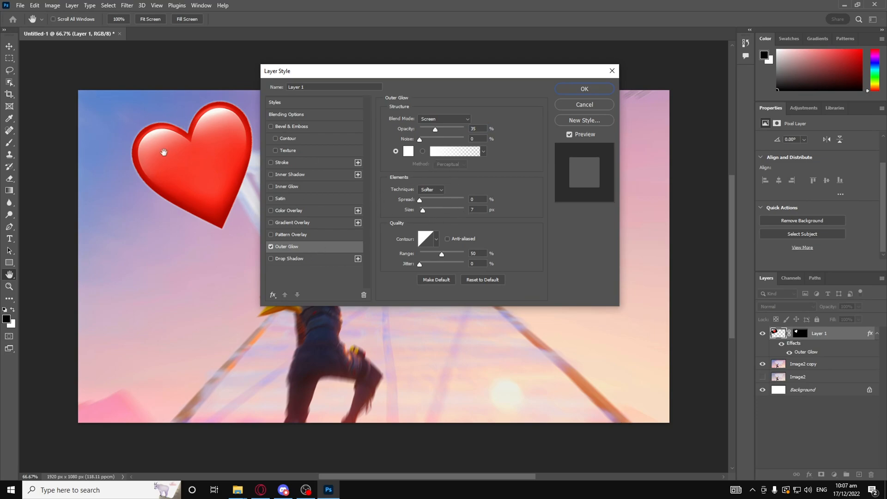
drag(426, 212, 446, 213)
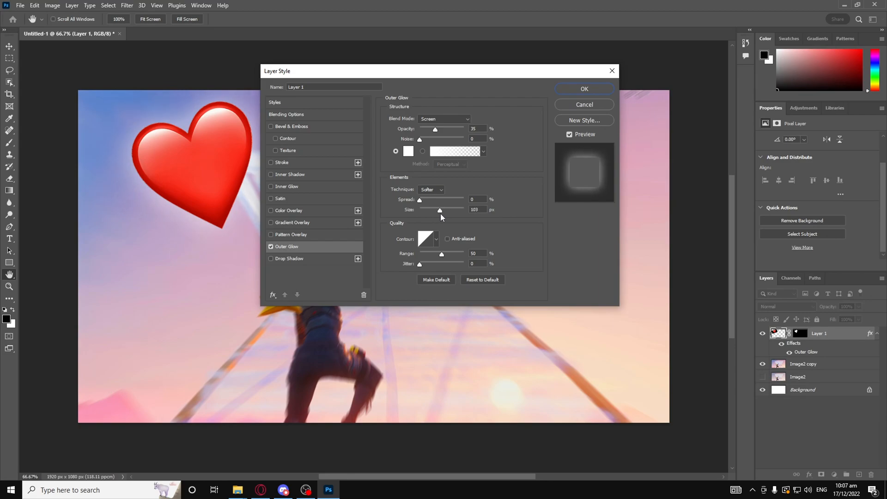
drag(440, 213, 439, 214)
Step: Apply the Outer Glow in red ff0000 with about 20% spread and 22% noise, and shift the heart slightly to the right
click(407, 151)
text(ff0000)
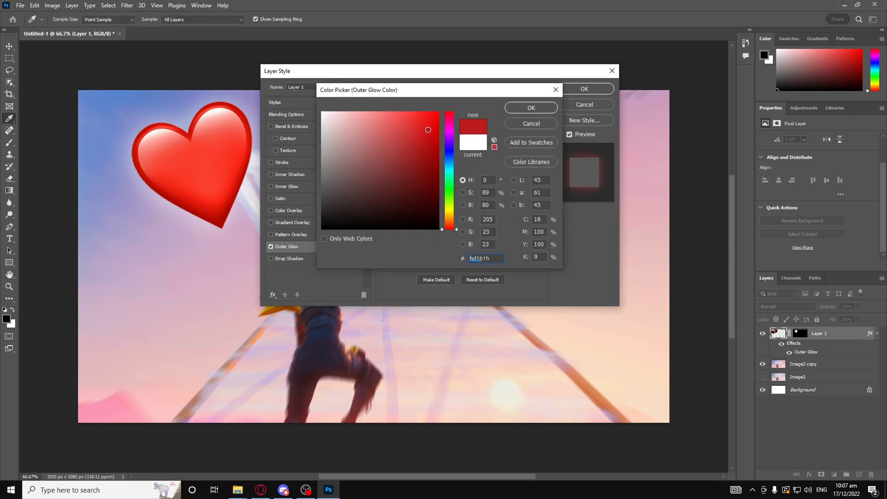
click(532, 107)
click(428, 200)
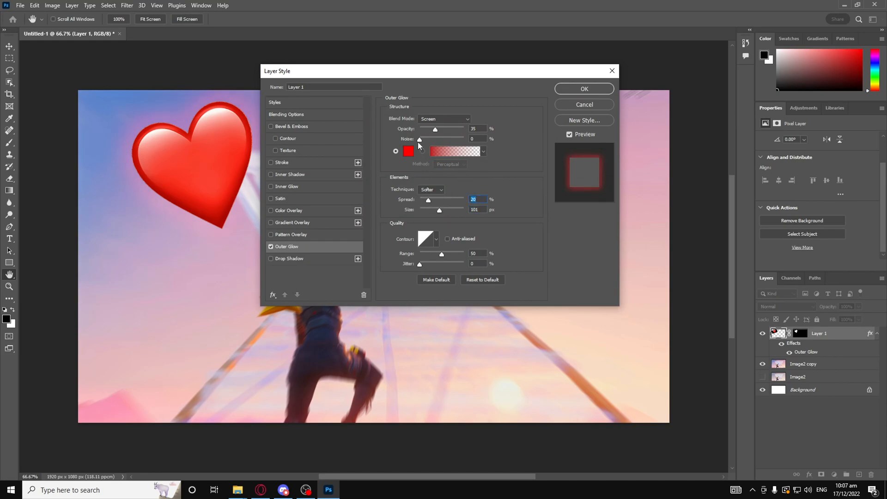
click(429, 140)
click(584, 88)
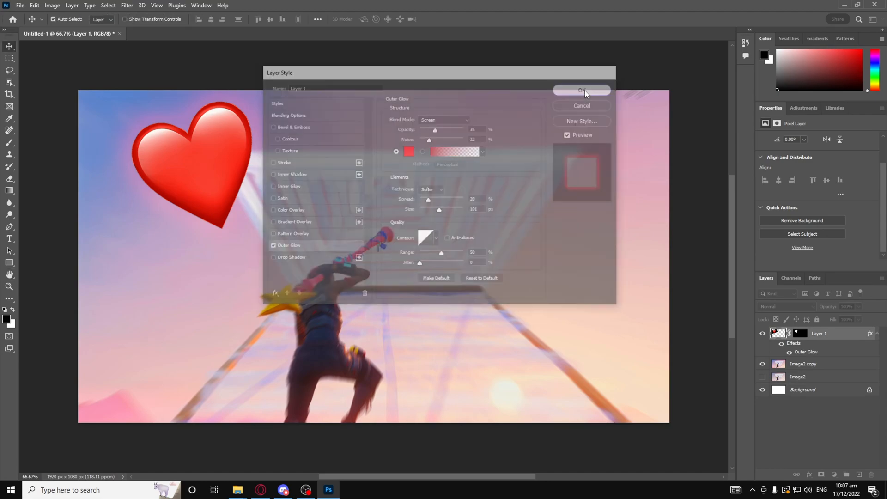
drag(211, 169, 247, 176)
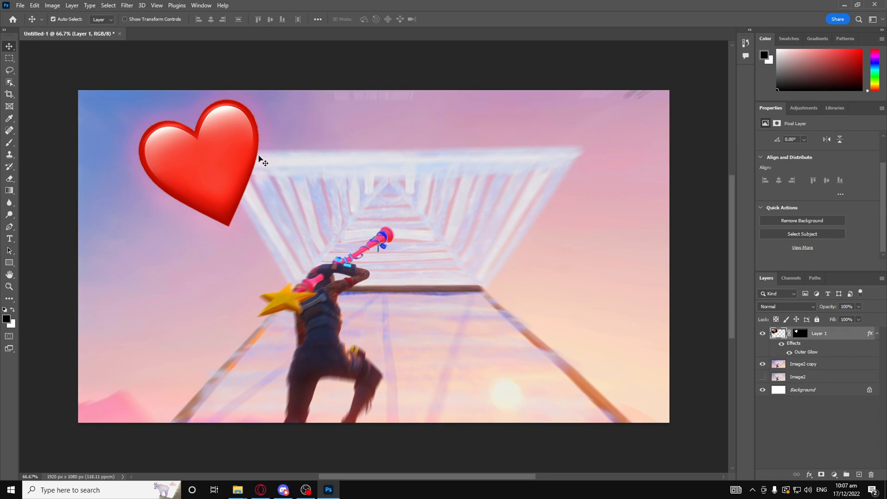
Step: Rework the heart's Outer Glow by setting its noise to 0% and readjusting its opacity, spread and size
double_click(843, 337)
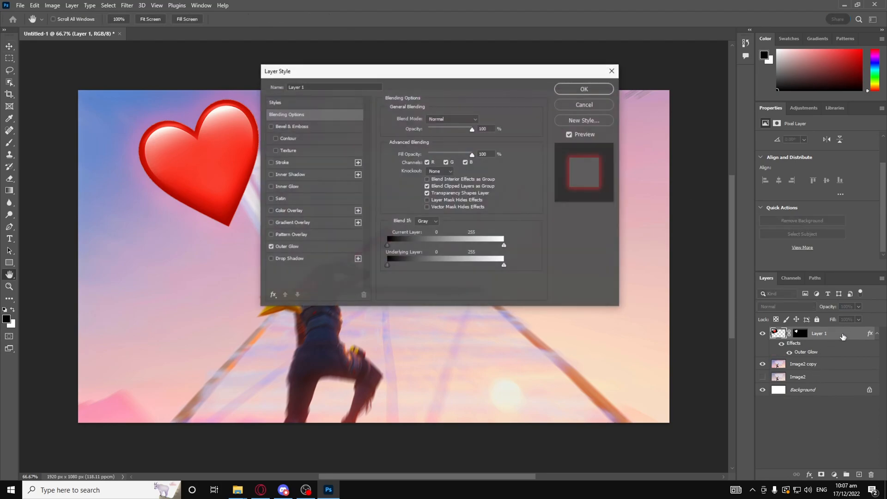
click(326, 248)
drag(430, 141, 375, 136)
drag(458, 209, 460, 212)
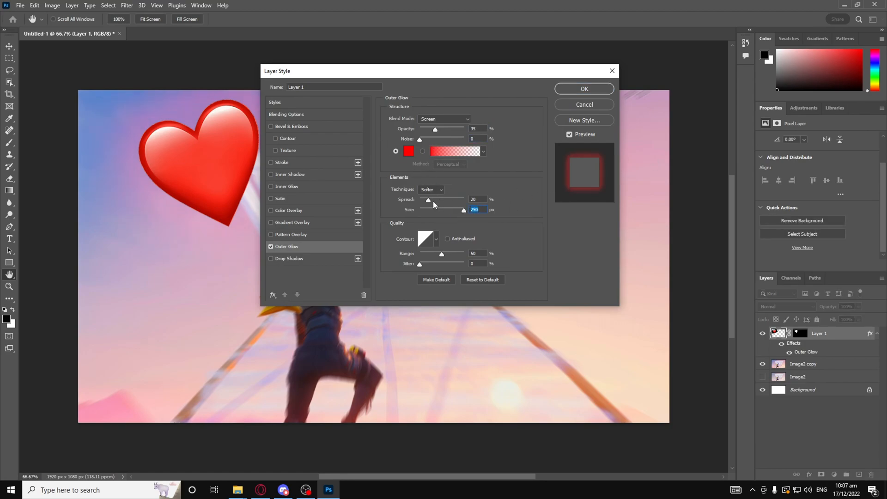
drag(452, 202, 552, 207)
drag(411, 212, 330, 220)
drag(458, 140, 352, 141)
mouse_move(436, 131)
mouse_down()
mouse_move(533, 136)
mouse_move(436, 136)
mouse_up()
drag(486, 206, 440, 199)
text(100)
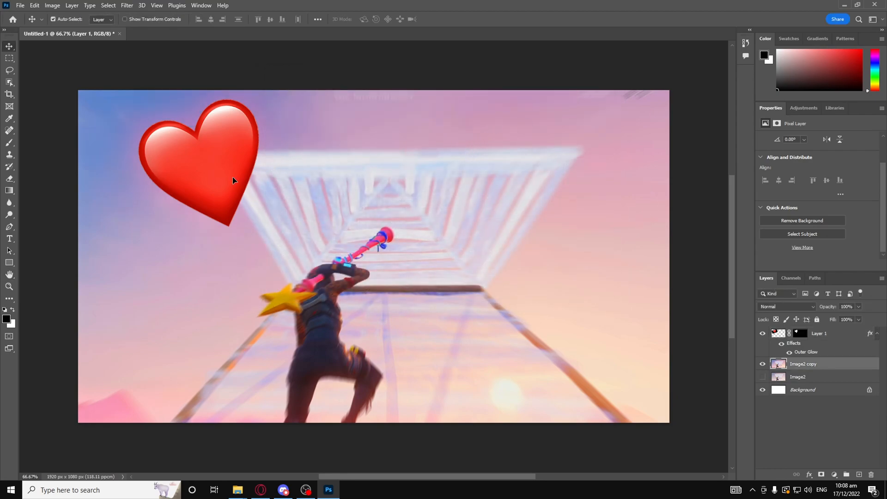
Step: Reposition the heart near the image's upper-left corner so Layer 1 sits at X -73 px, Y -68 px
drag(281, 164, 265, 187)
key(ctrl+z)
mouse_move(193, 169)
mouse_down()
mouse_move(191, 192)
mouse_move(189, 181)
mouse_up()
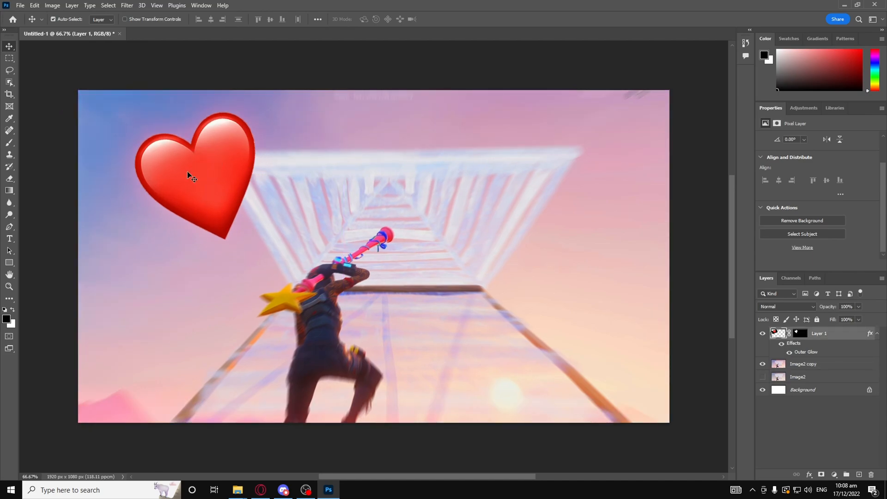
click(208, 72)
drag(224, 206, 184, 182)
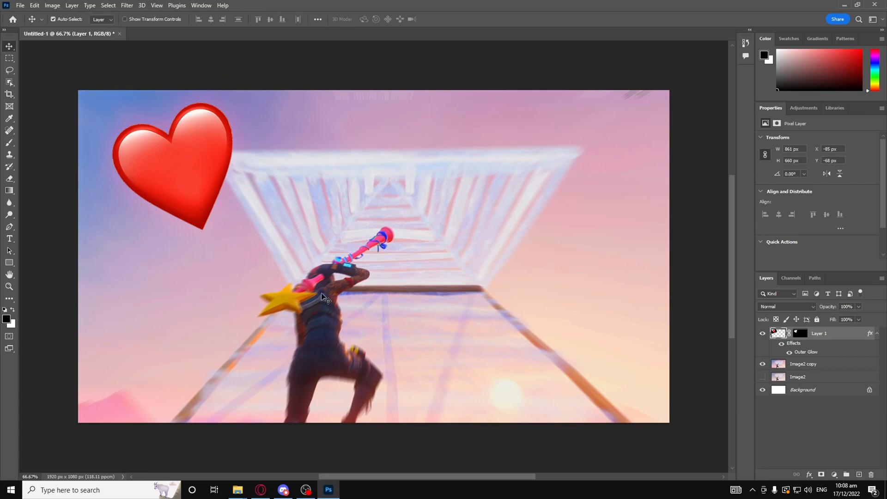
click(389, 279)
click(851, 436)
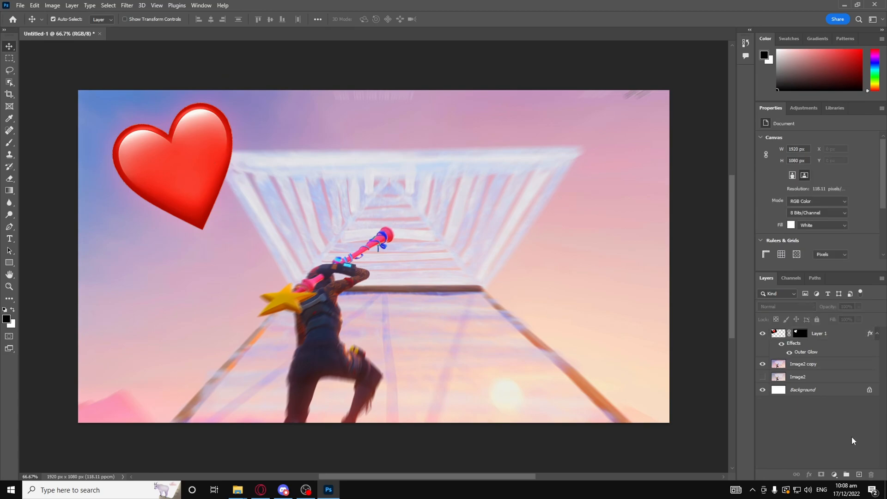
click(842, 340)
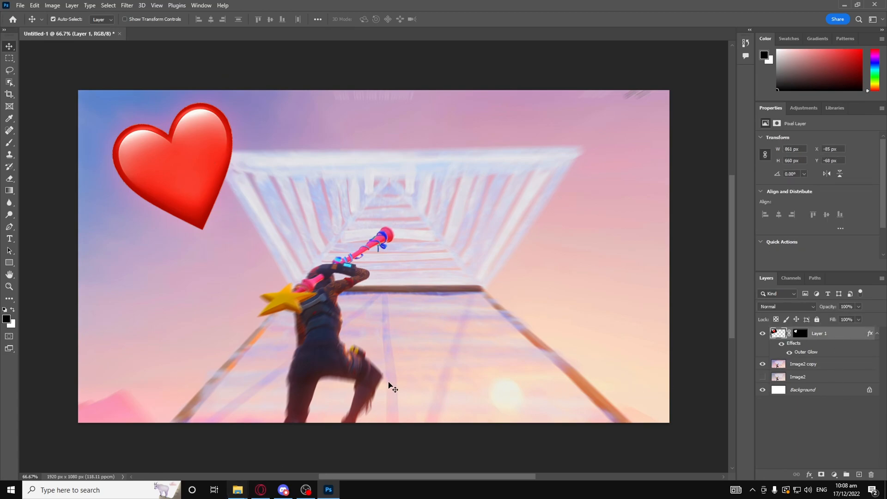
drag(200, 168, 204, 168)
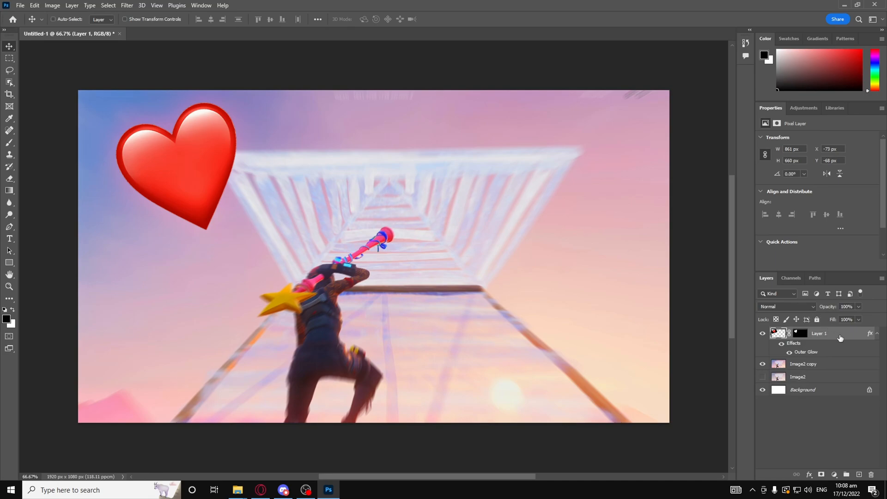
Step: Stamp all visible layers into a new merged layer above Layer 1 and open it in the Camera Raw Filter
key(ctrl+shift+alt+e)
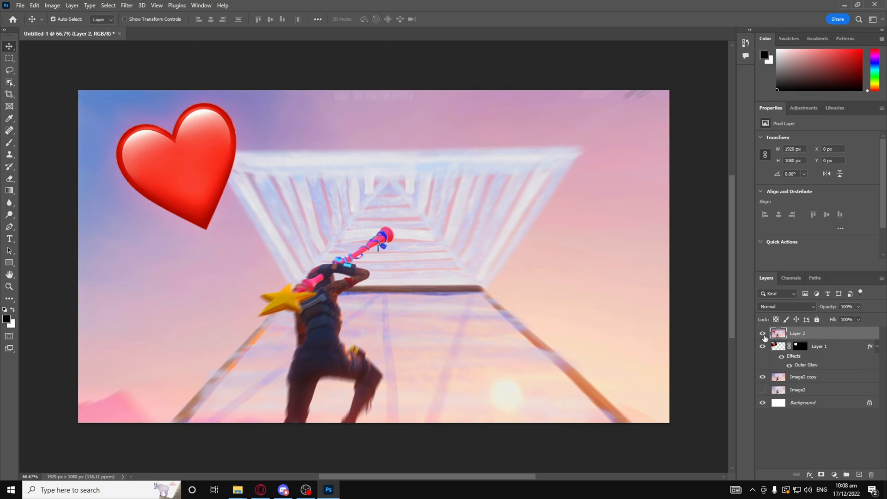
click(133, 7)
click(175, 74)
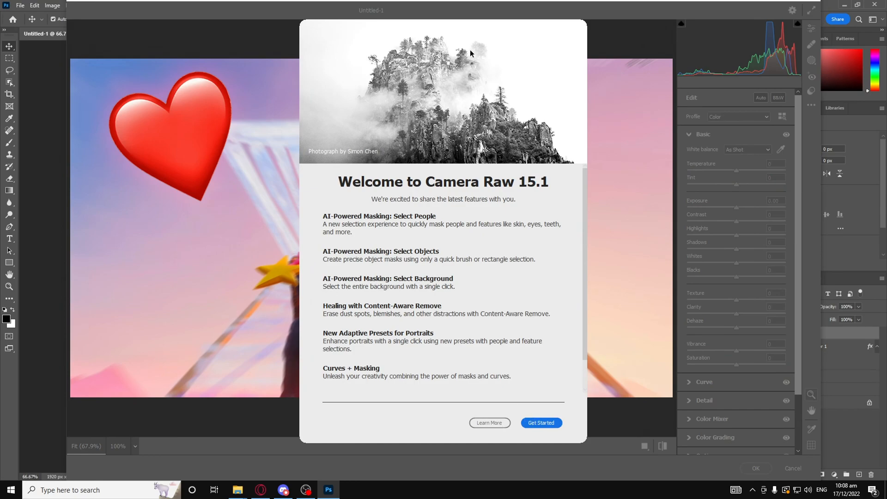
click(541, 423)
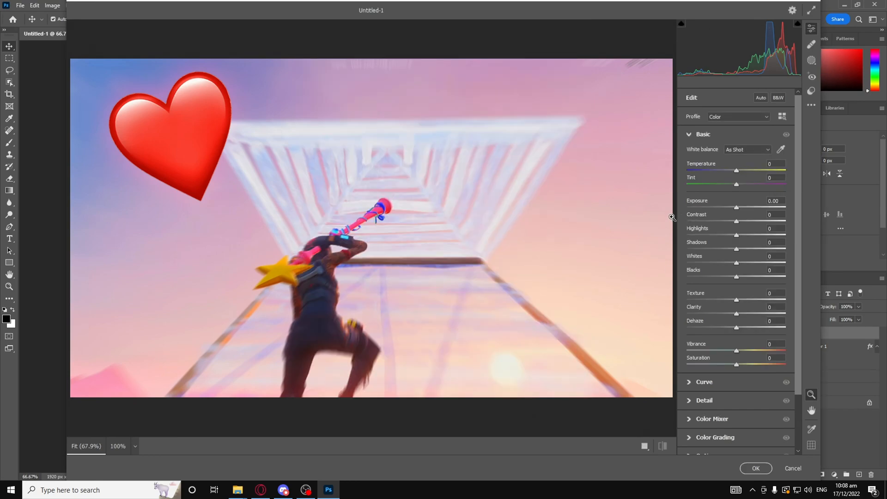
Step: Adjust the merged layer's white balance to a Temperature of +16 and a Tint of +41
drag(736, 170, 885, 198)
drag(787, 197, 719, 170)
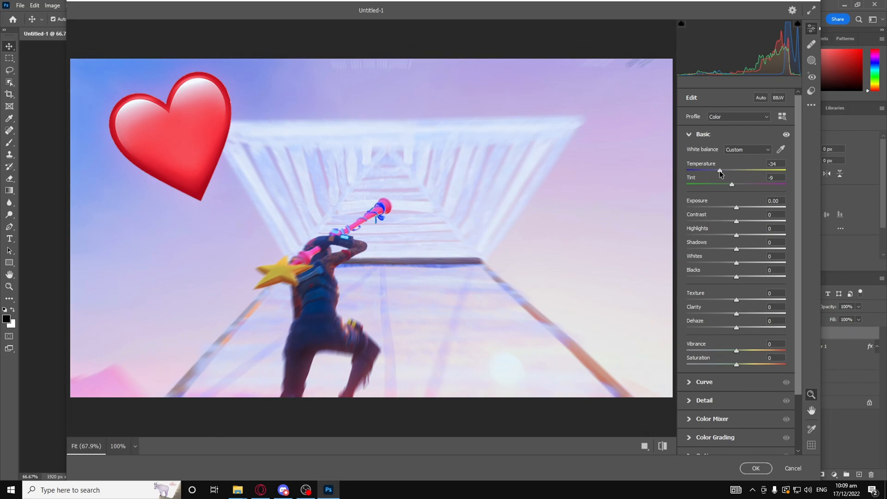
drag(720, 170, 743, 170)
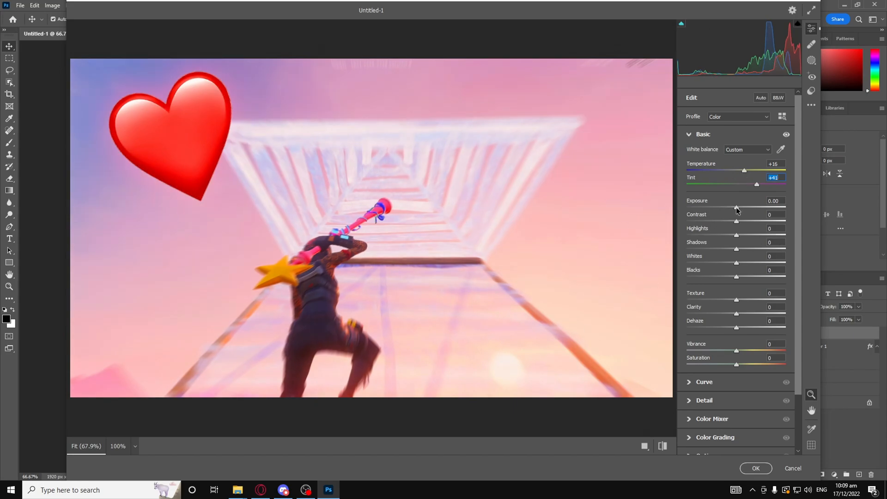
Step: Set Exposure +0.25, Contrast +8, Highlights +7, Shadows +13, Whites +12, Blacks +11, Texture +10, Clarity +12 and Dehaze +9, and apply the filter
drag(736, 208, 739, 209)
drag(735, 208, 740, 327)
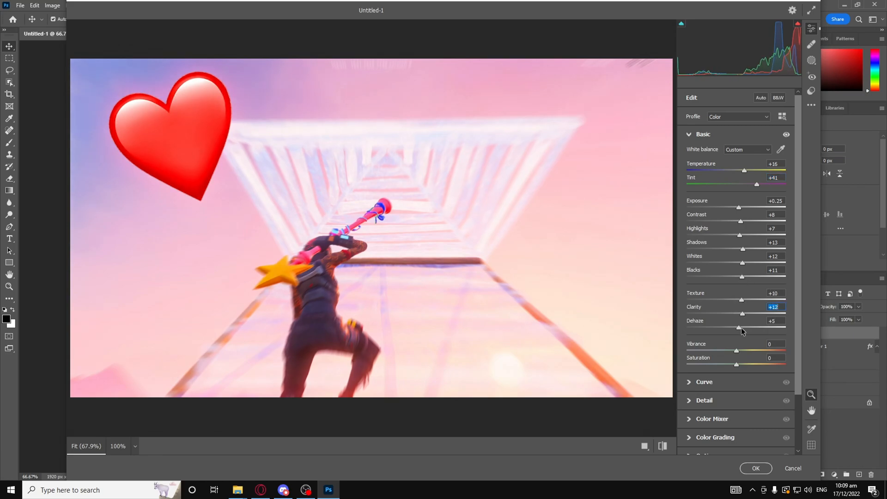
click(754, 468)
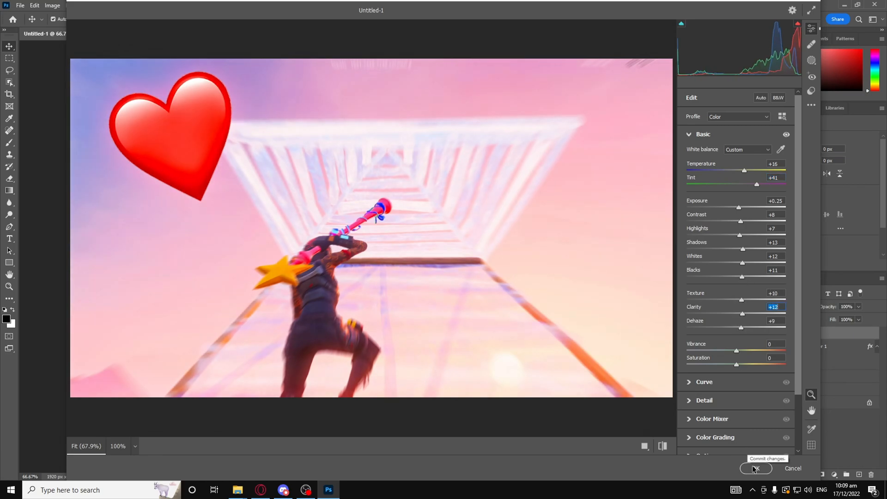
scroll(364, 349, down, 2)
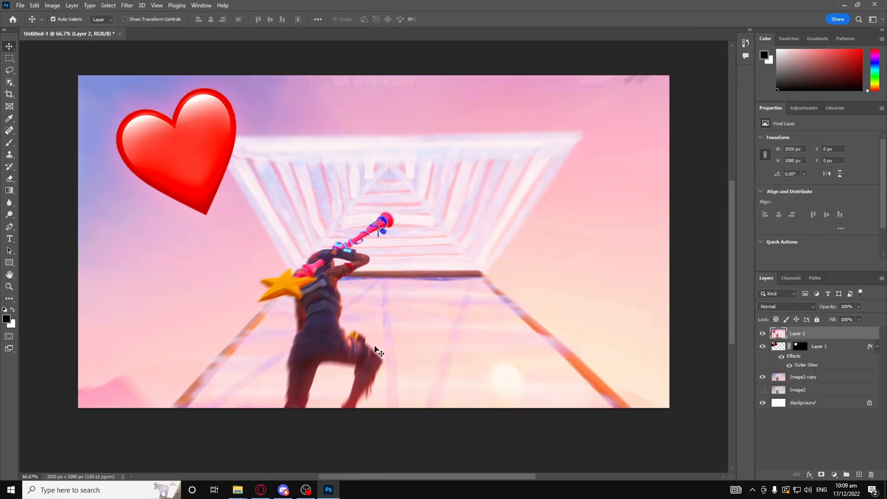
scroll(478, 359, up, 1)
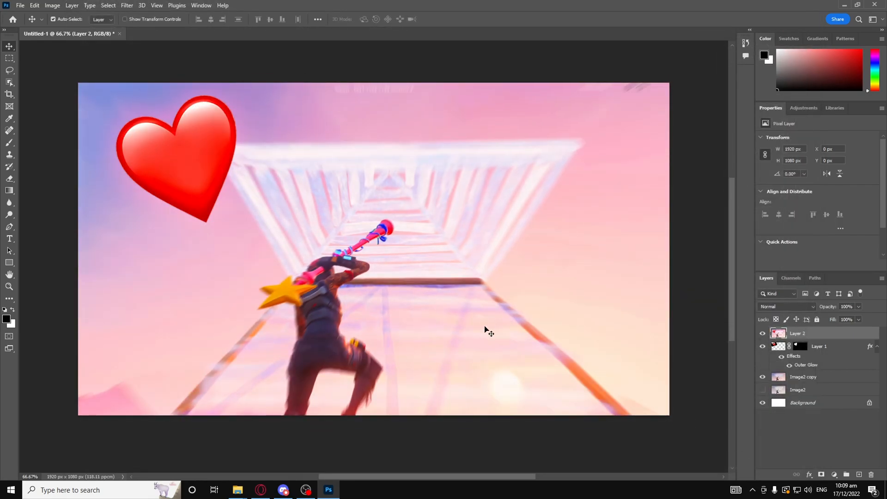
scroll(531, 284, up, 2)
scroll(531, 284, down, 1)
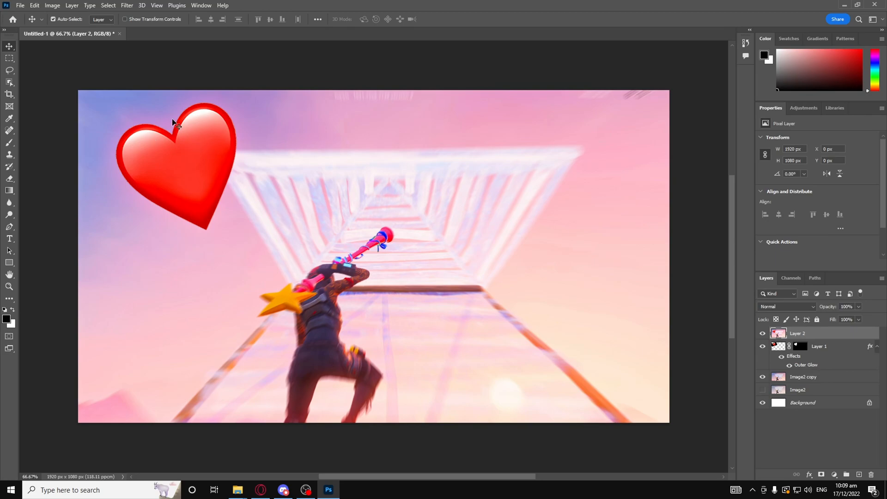
Step: Export the image as a 1920 × 1080 px JPG at quality 7, saving it as Untitled-1 in the Documents folder
click(20, 5)
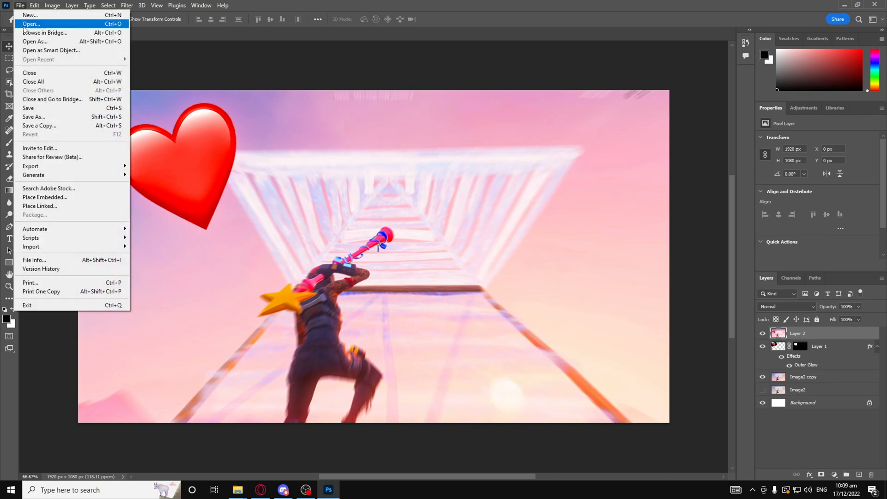
mouse_move(55, 171)
click(174, 174)
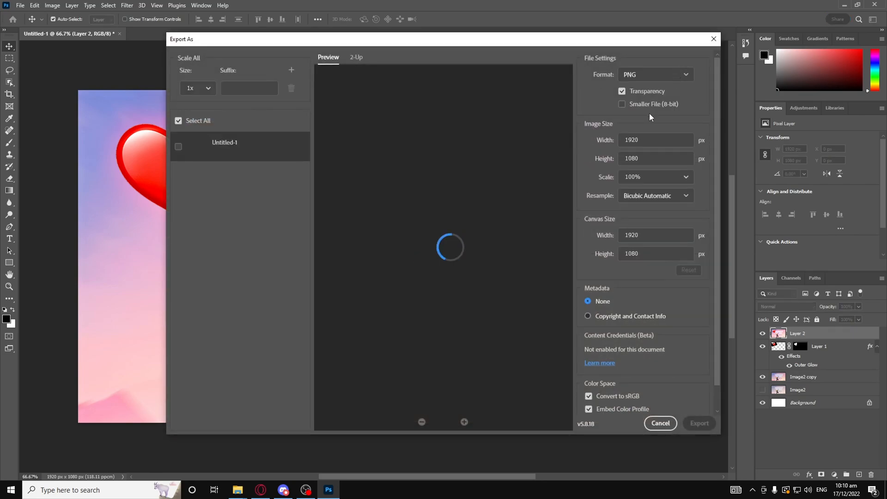
click(681, 73)
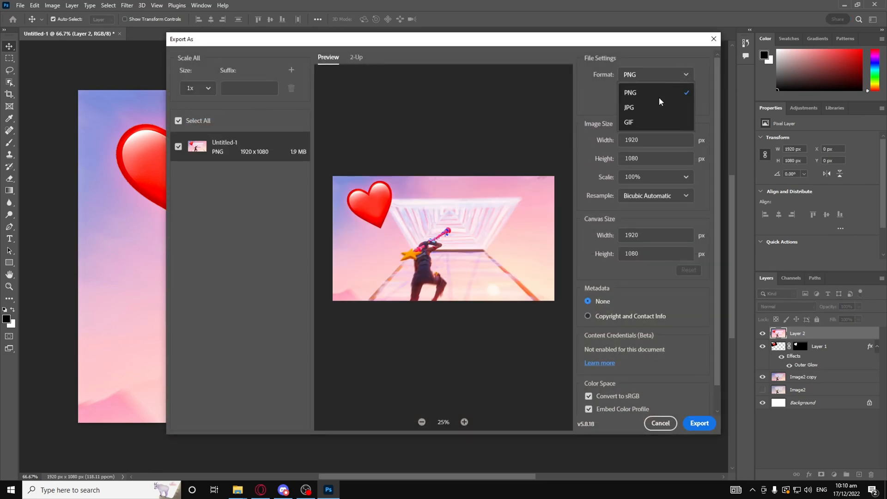
click(650, 106)
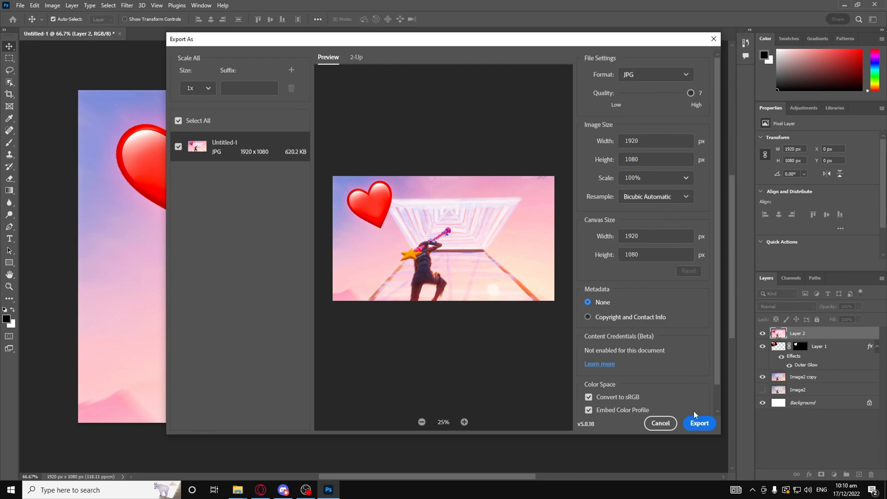
click(697, 422)
click(530, 280)
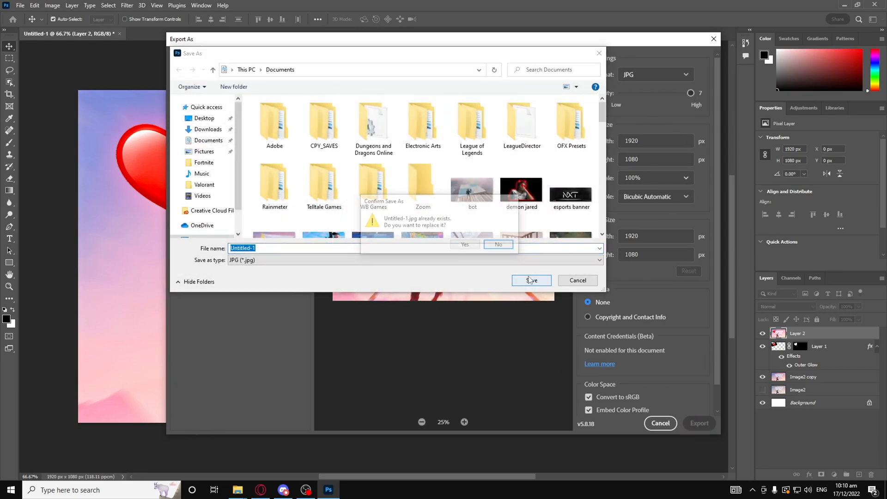